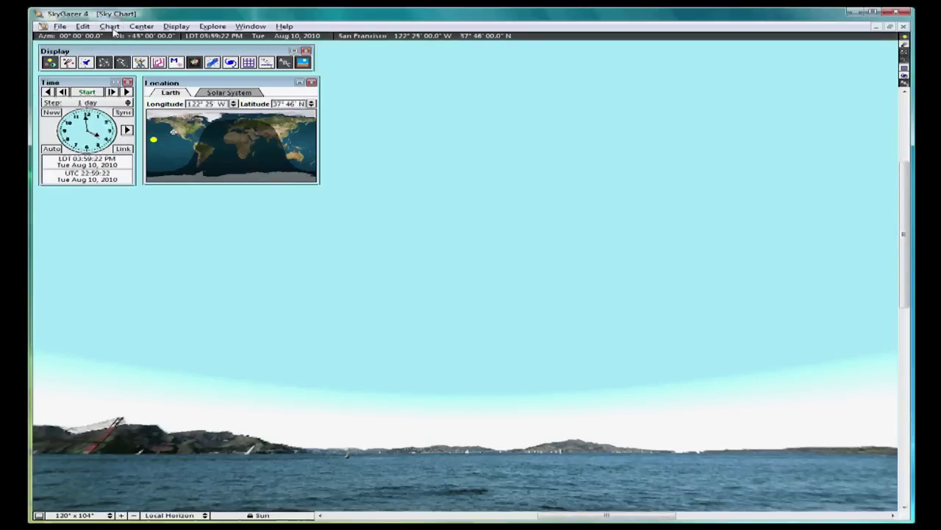
Open the chart's location settings and select Lexington from the United States cities as the base location.
left_click(110, 27)
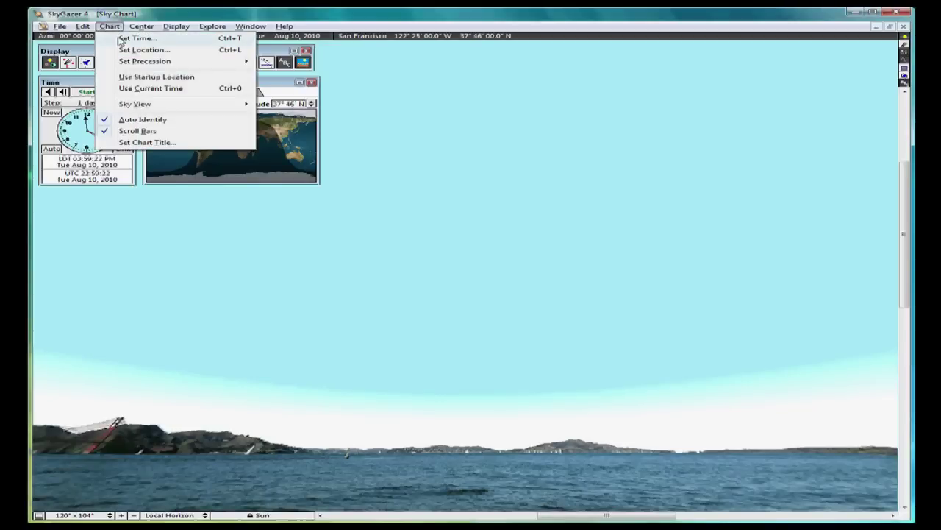
left_click(136, 49)
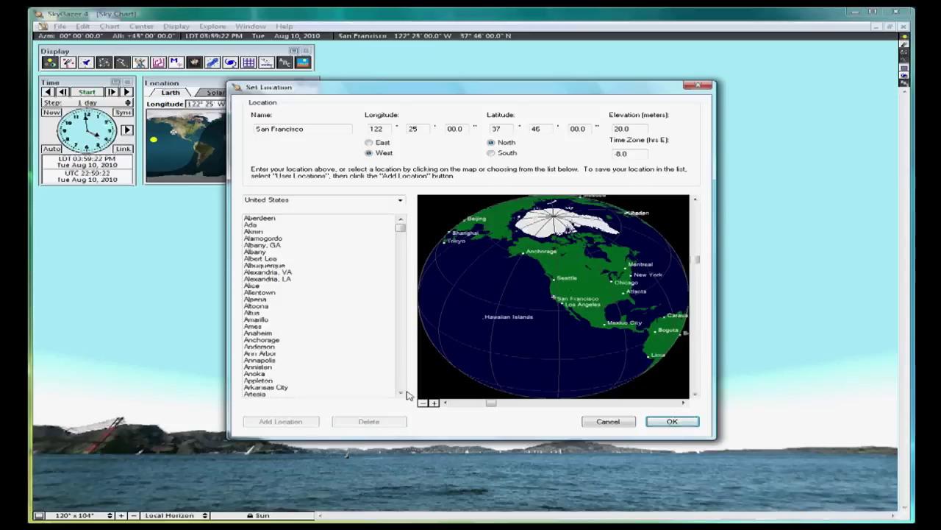
left_click(401, 392)
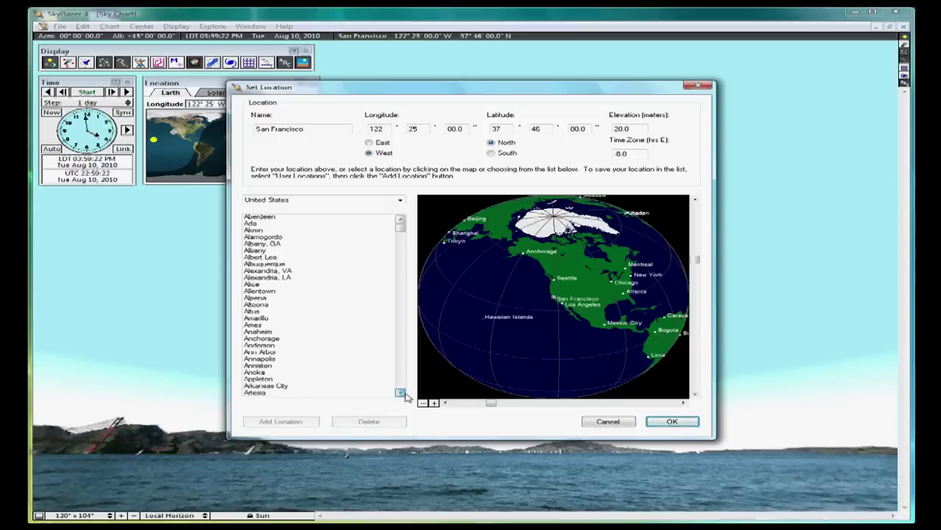
left_click(403, 244)
left_click_drag(403, 244, 404, 309)
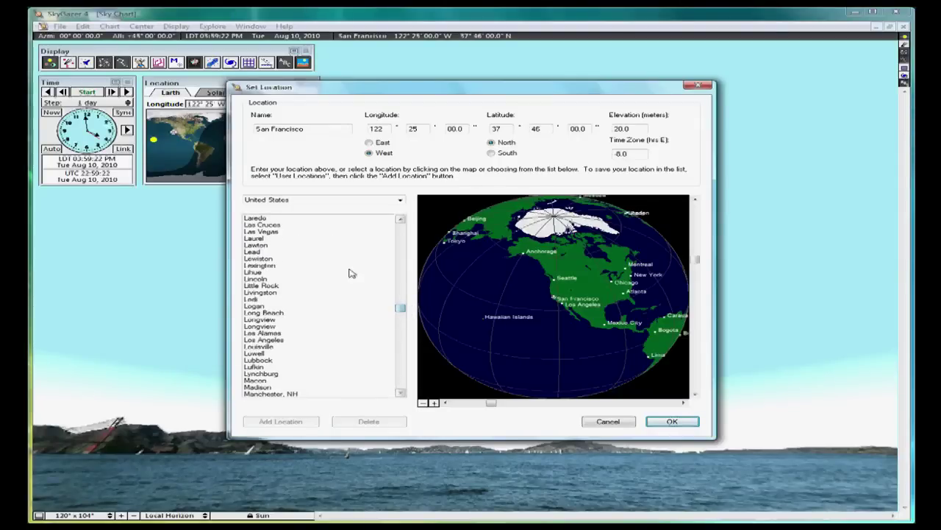
left_click(267, 266)
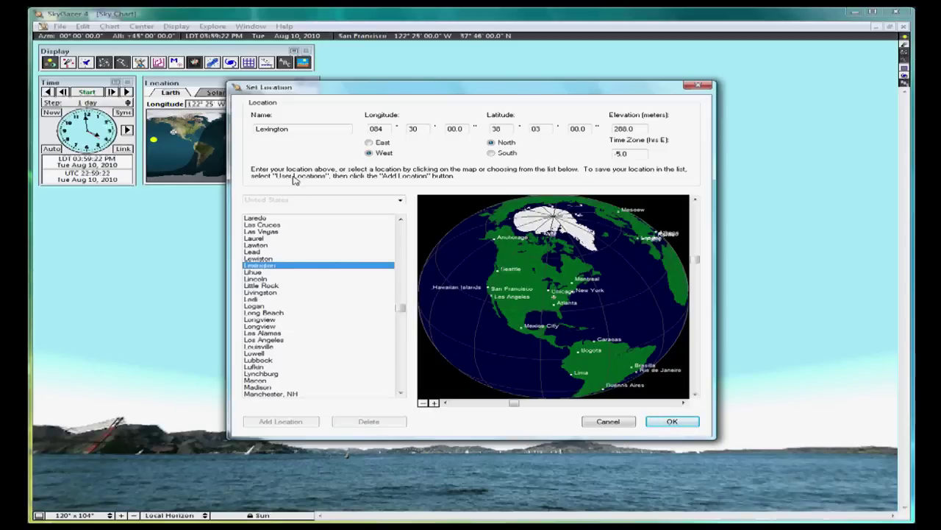
Rename the location to Richmond and set its longitude minutes to 17.
double_click(309, 128)
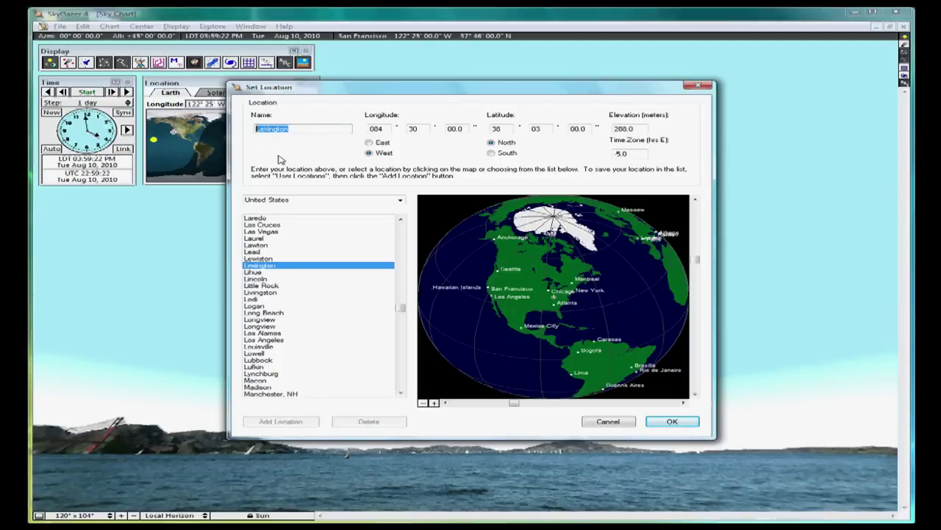
type("R")
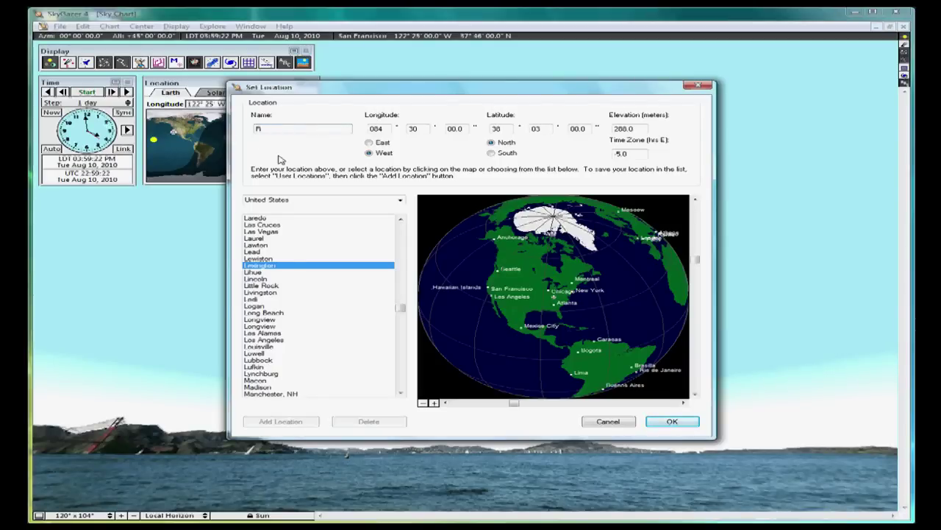
type("ichmond")
key("Tab")
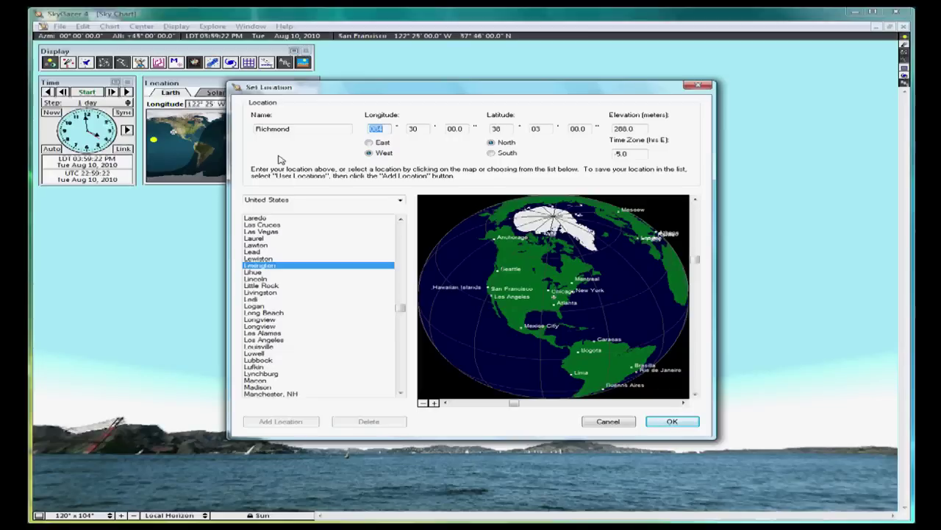
key("Tab")
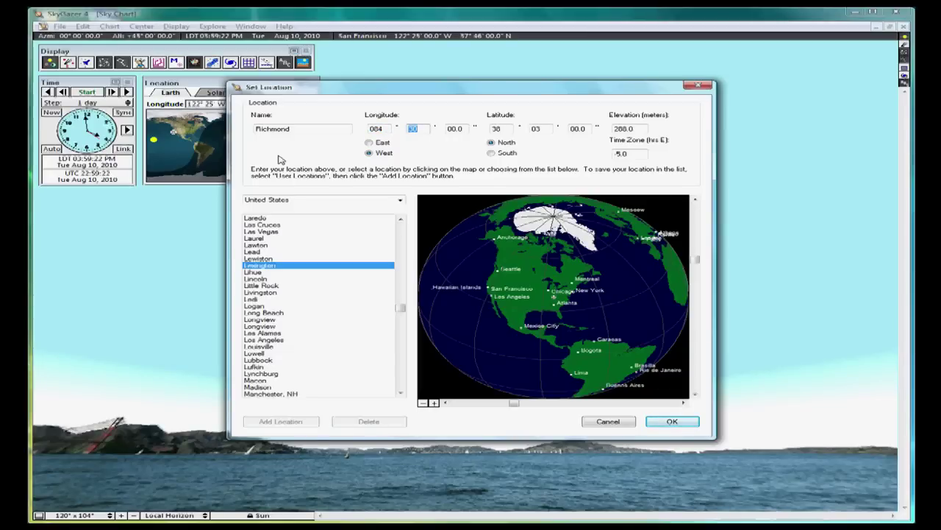
type("17")
key("Tab")
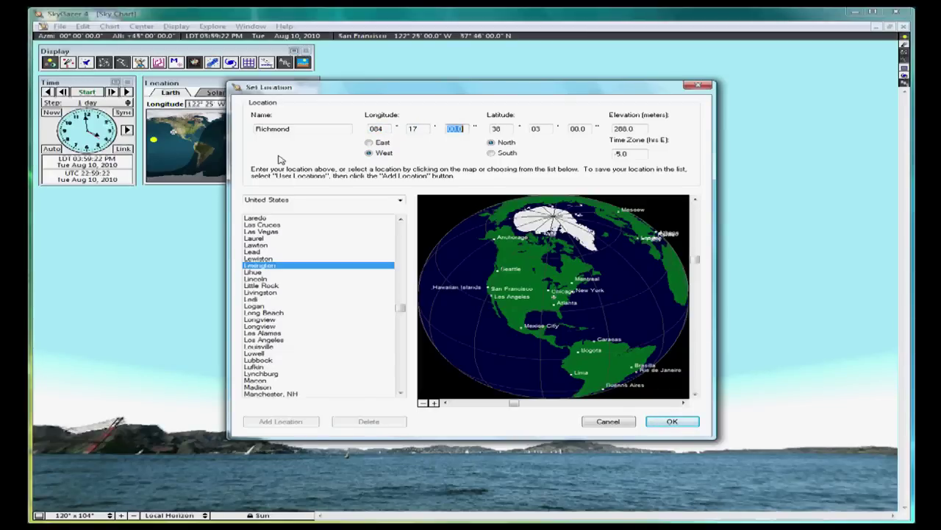
Set the Richmond location's latitude to 37° 44' North.
key("Tab")
key("Tab")
type("37")
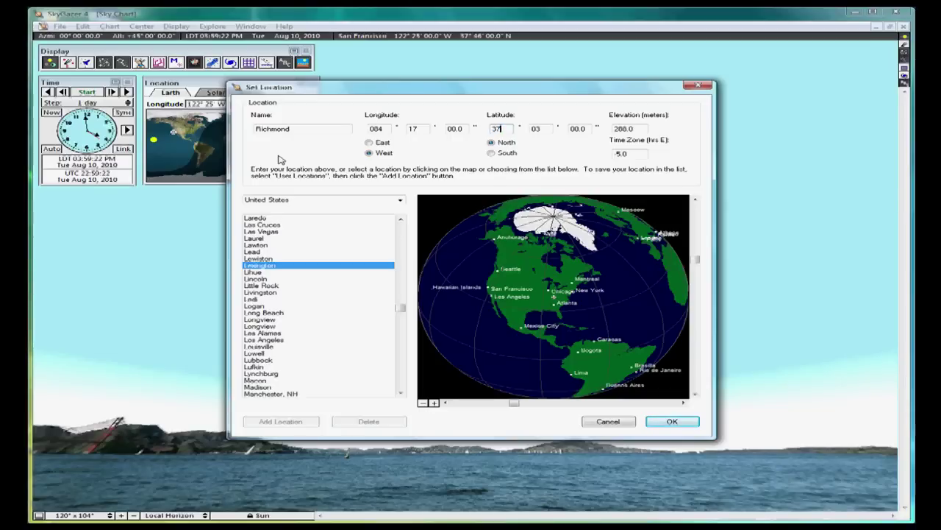
key("Tab")
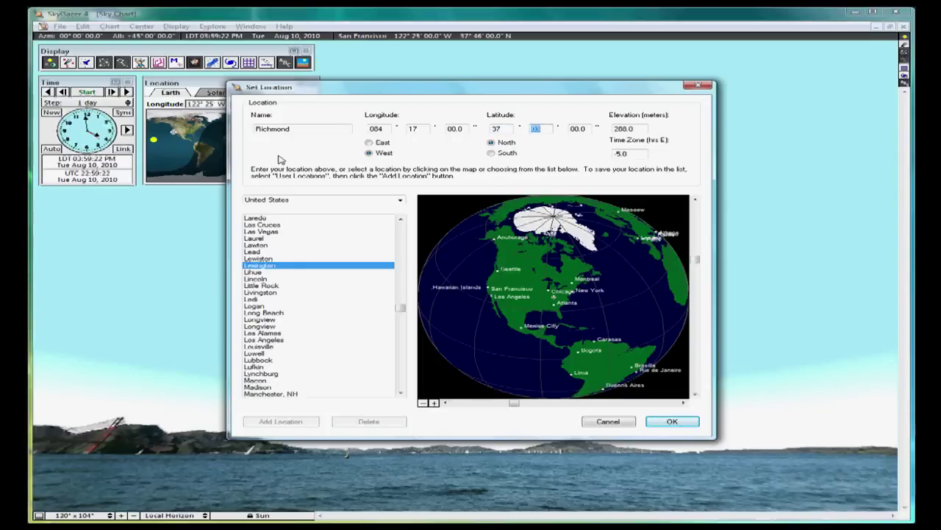
type("44")
left_click(491, 142)
Add Richmond to the User Locations list and apply it as the chart's location.
left_click(400, 200)
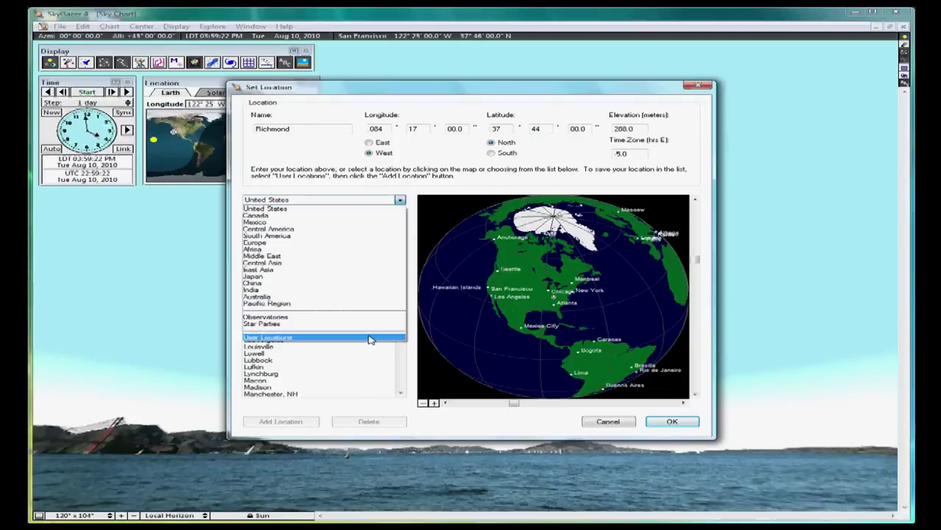
left_click(371, 338)
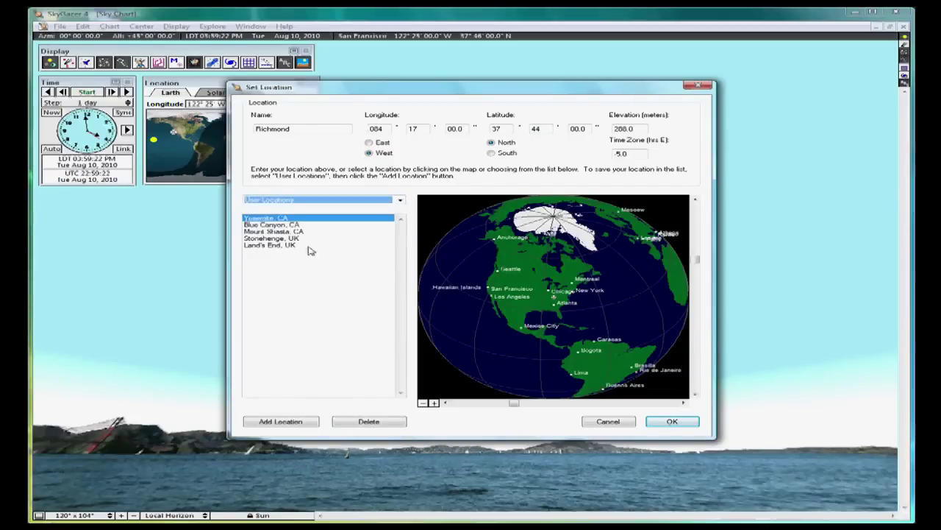
left_click(300, 425)
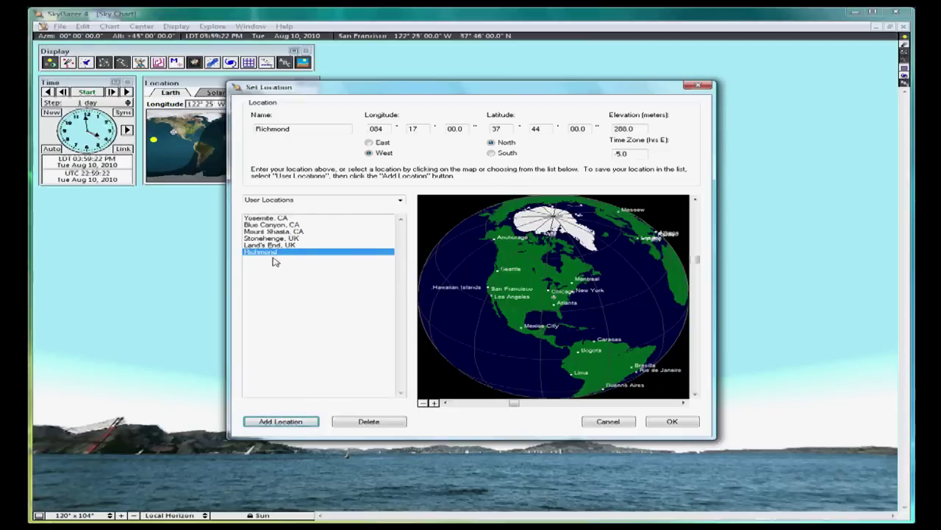
left_click(679, 423)
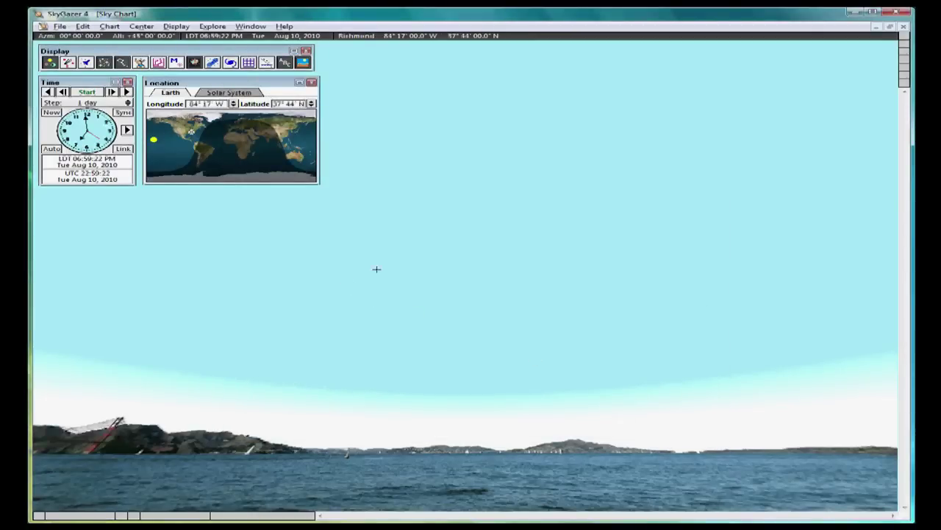
Save the current settings as the startup defaults, overwriting the existing Startup file.
left_click(60, 27)
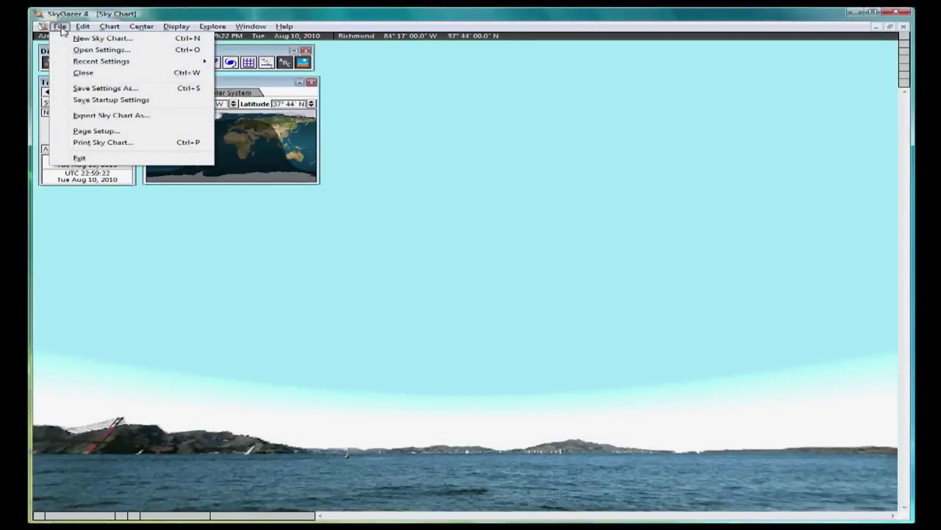
left_click(96, 101)
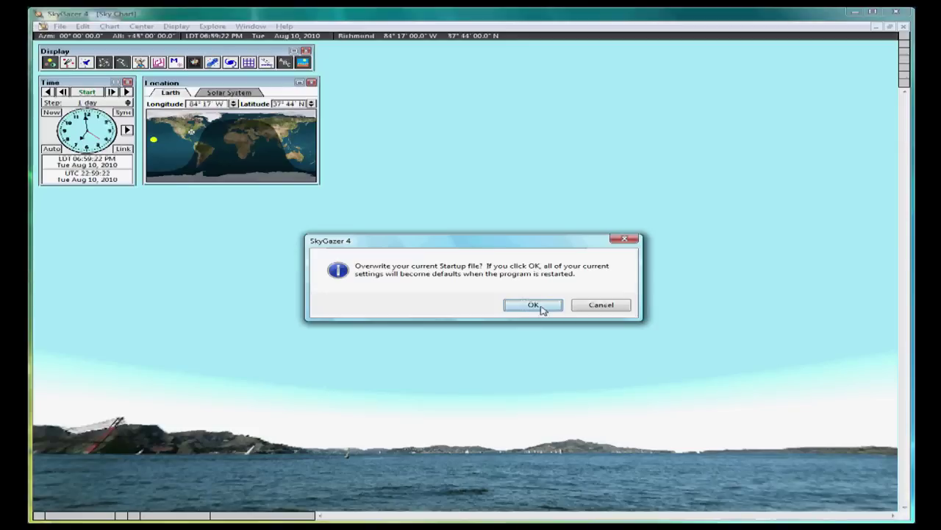
left_click(534, 305)
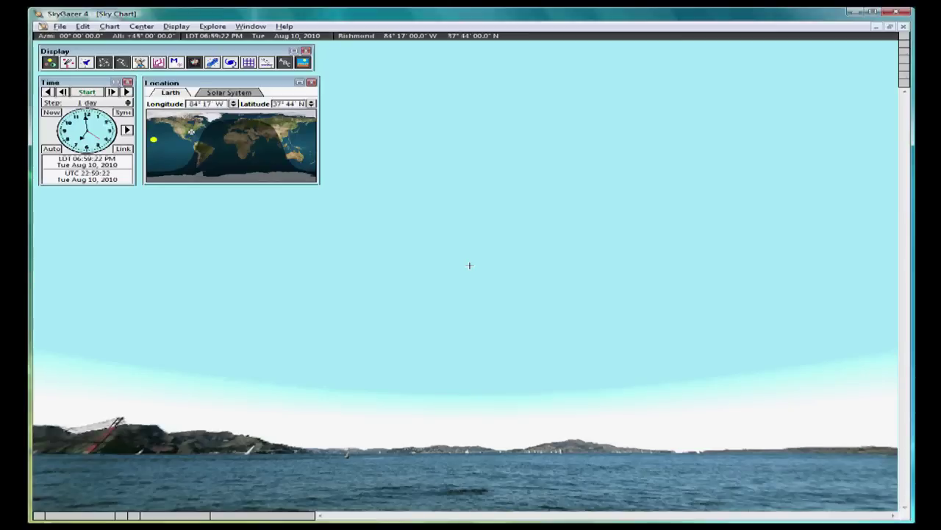
Set the chart to the current time, then change the local hour and minute to 11:00 PM.
left_click(51, 113)
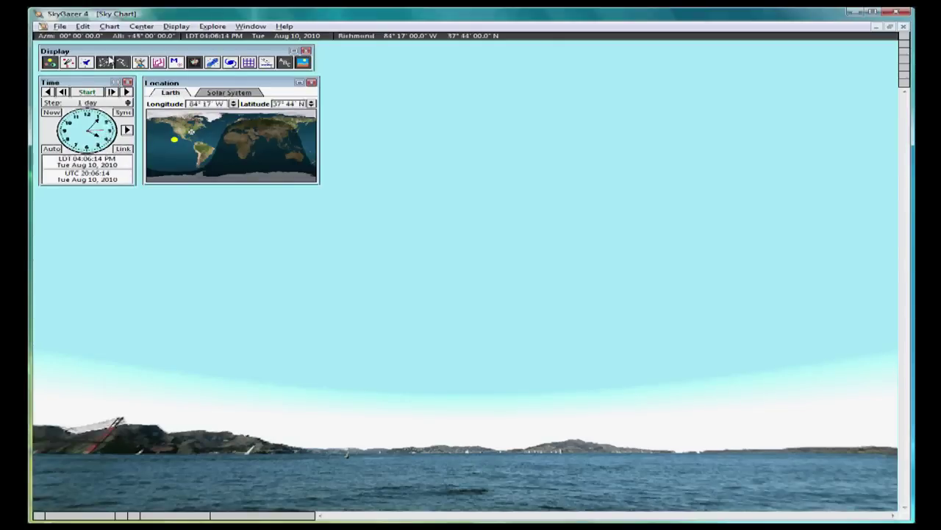
left_click(108, 26)
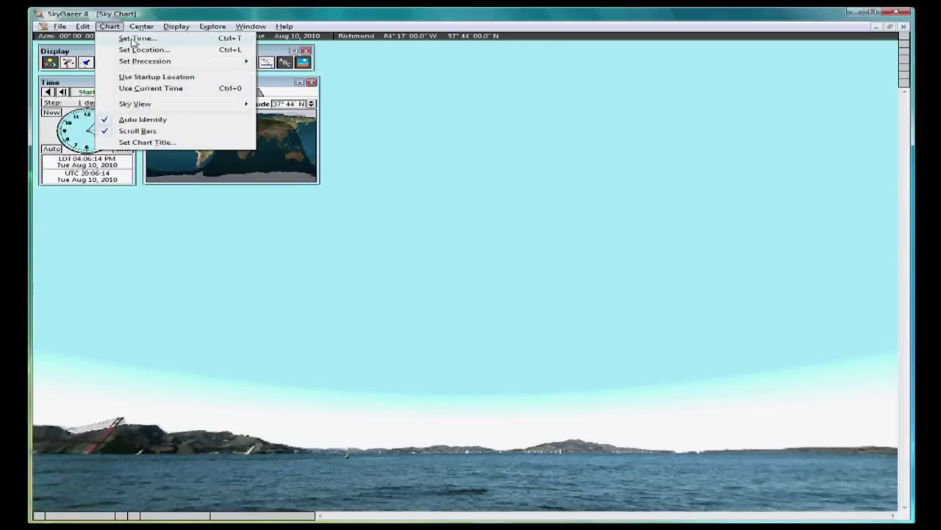
left_click(128, 39)
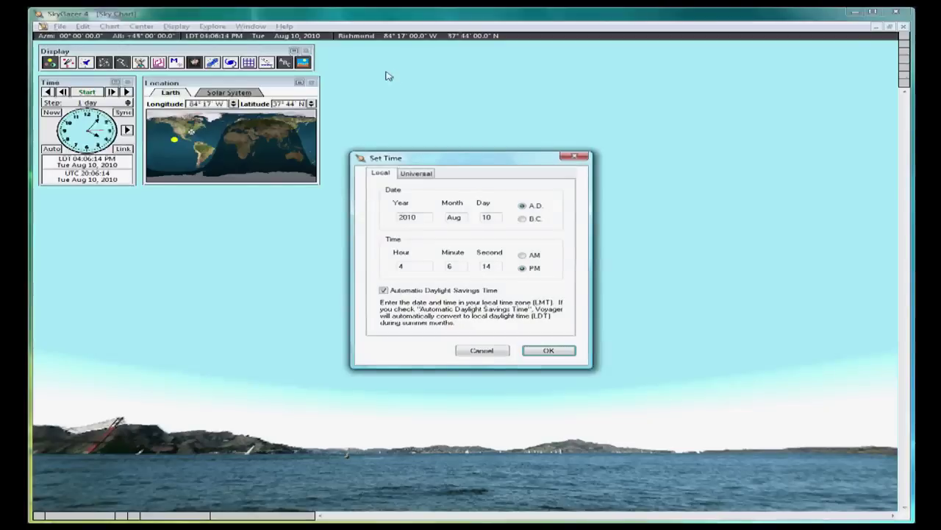
left_click(412, 266)
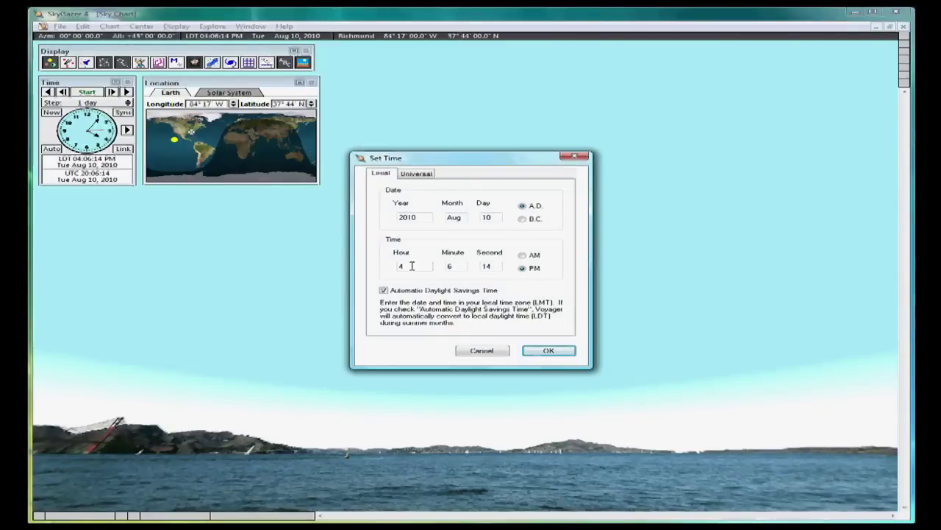
key("BackSpace")
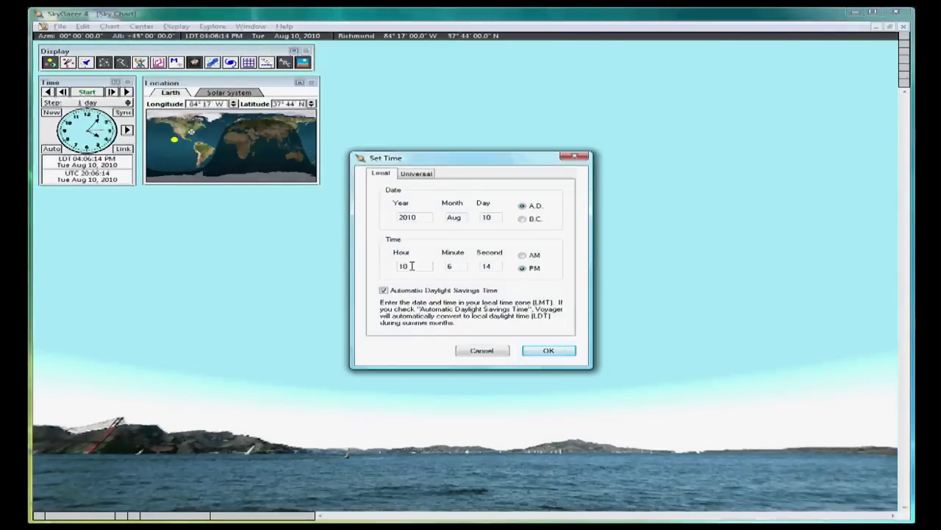
key("BackSpace")
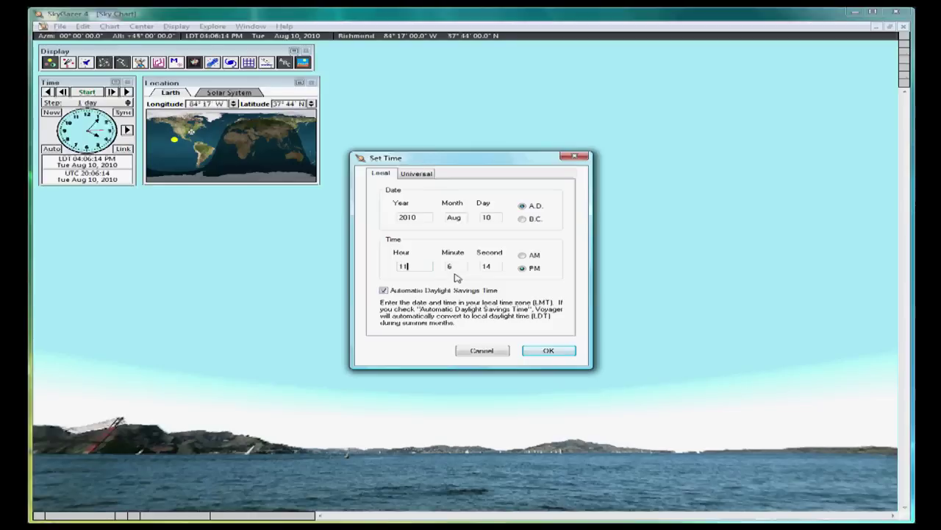
double_click(448, 267)
type("00")
left_click(523, 268)
left_click(556, 351)
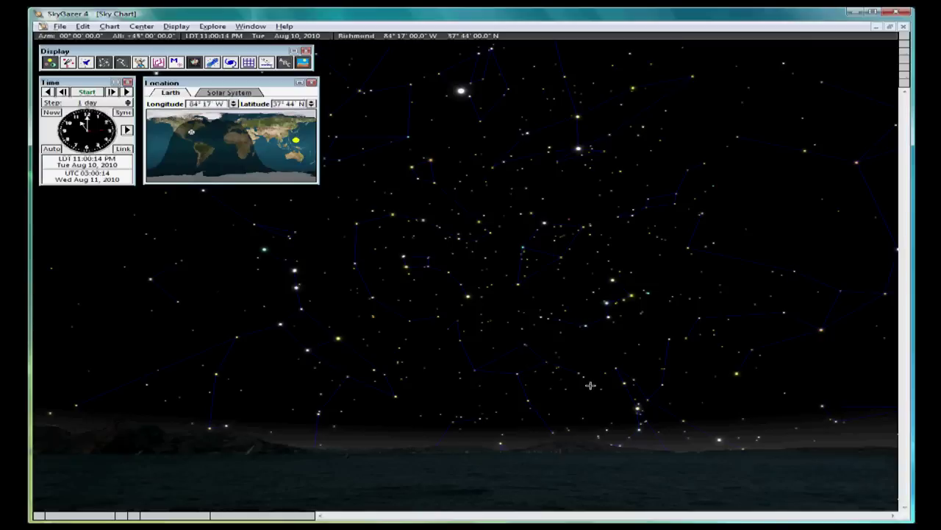
Look around the night sky through south and west and back to north, examining the stars and planets.
mouse_move(636, 398)
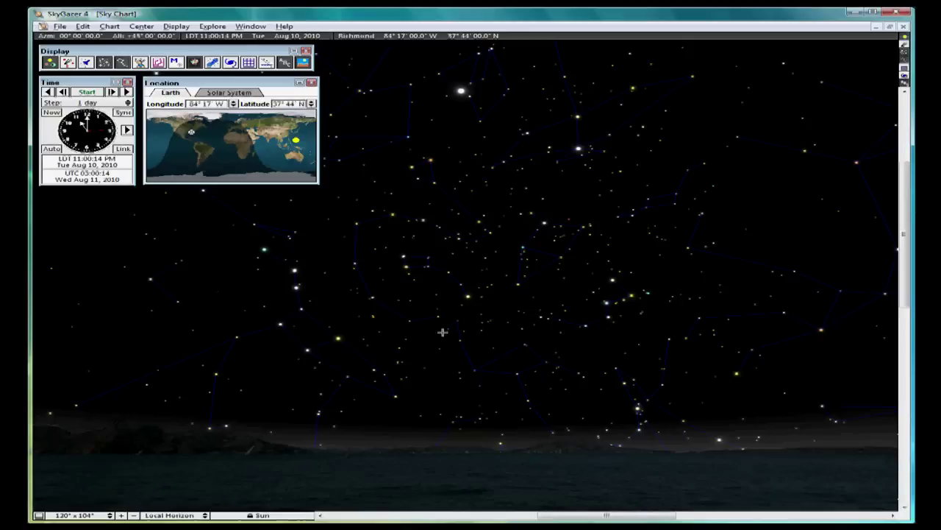
left_click_drag(604, 277, 283, 289)
left_click_drag(592, 281, 247, 294)
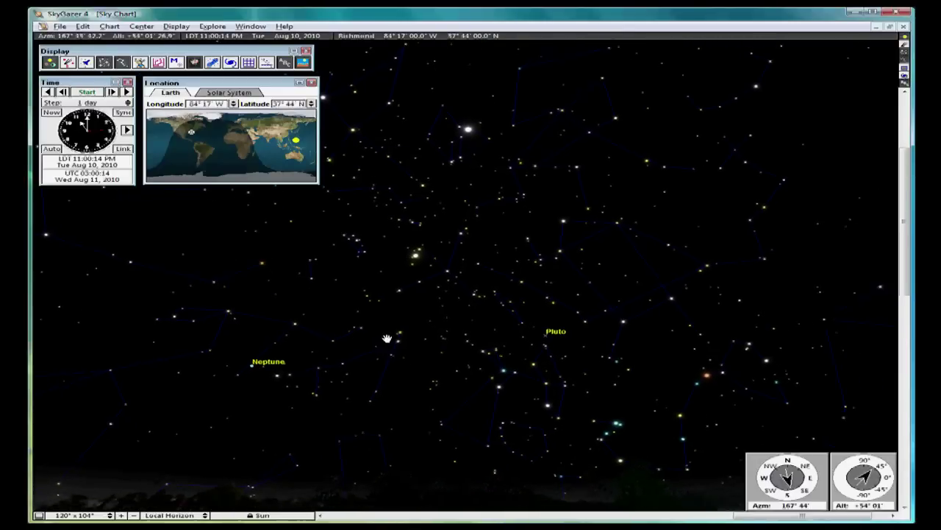
left_click_drag(388, 336, 286, 316)
left_click_drag(589, 319, 496, 309)
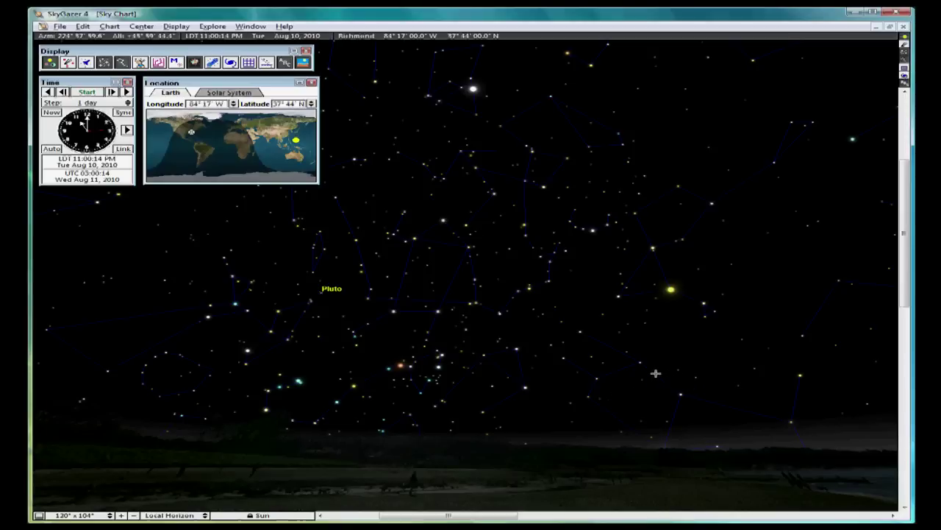
left_click_drag(676, 353, 439, 468)
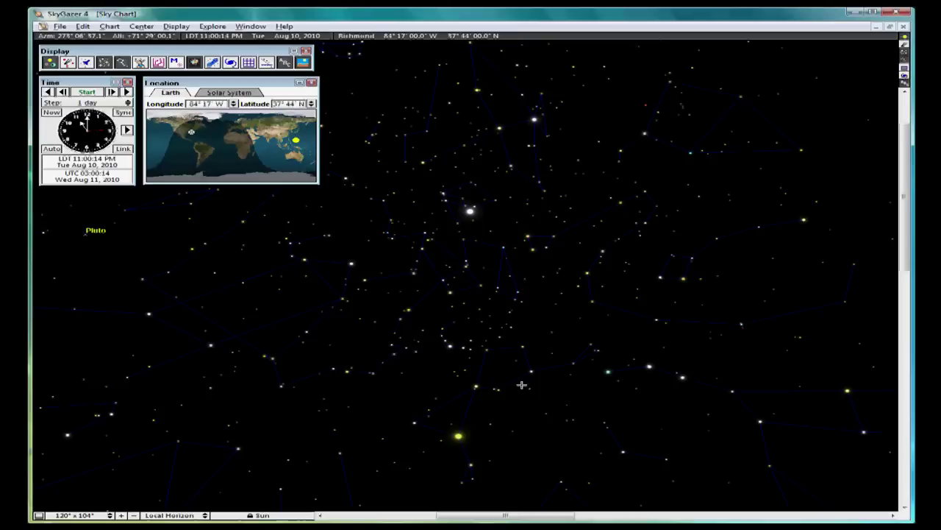
left_click_drag(586, 383, 353, 377)
left_click_drag(593, 381, 450, 310)
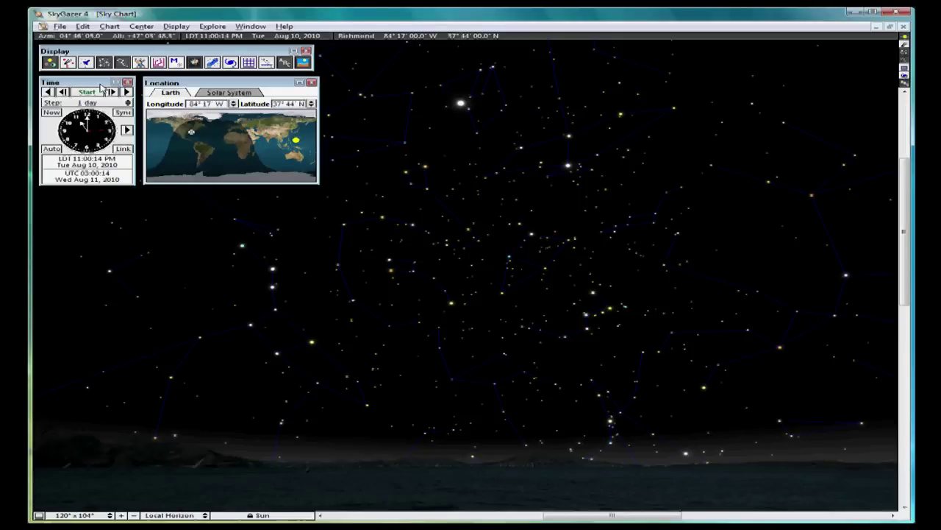
Set the time step to 5 min and run the sky animation, stopping it once and restarting it.
left_click(58, 103)
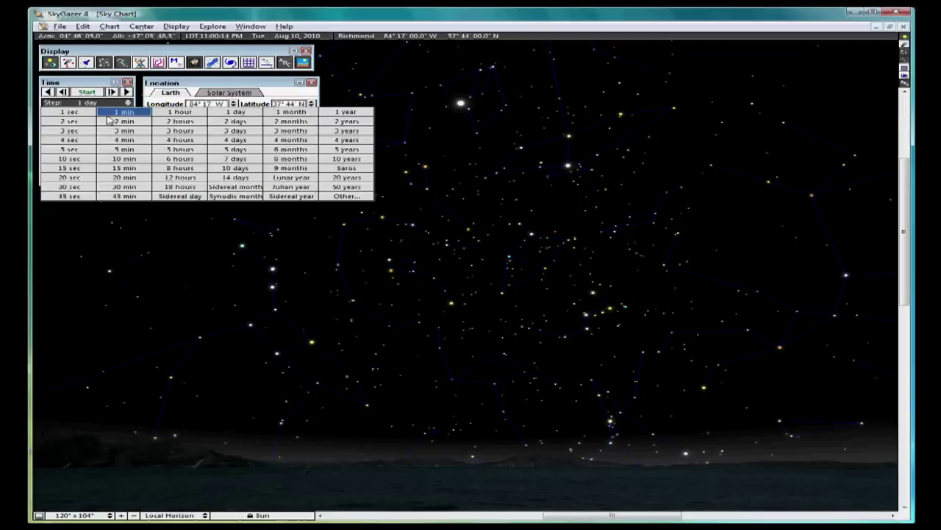
left_click(123, 150)
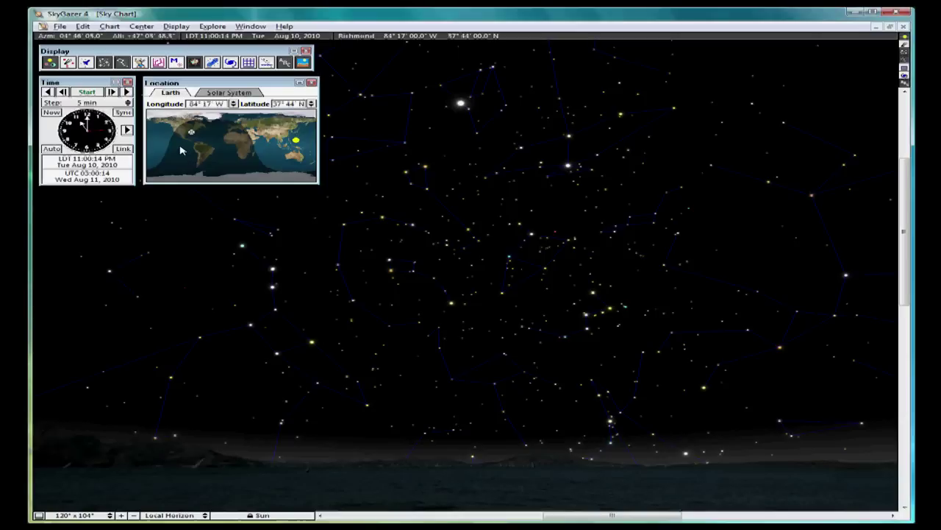
left_click(86, 93)
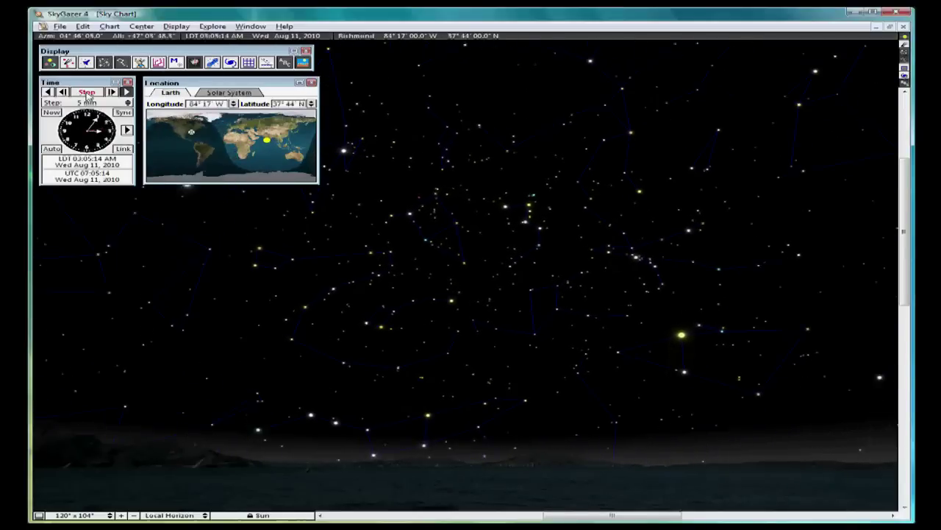
left_click(87, 93)
left_click(87, 92)
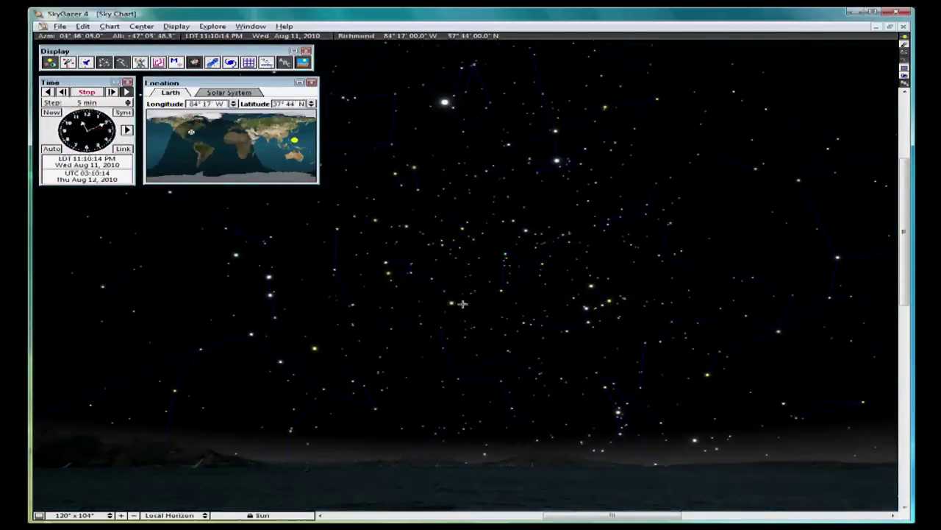
Stop the animation, check the star at the centre of rotation, and run time backward and forward again before stopping it.
left_click(88, 93)
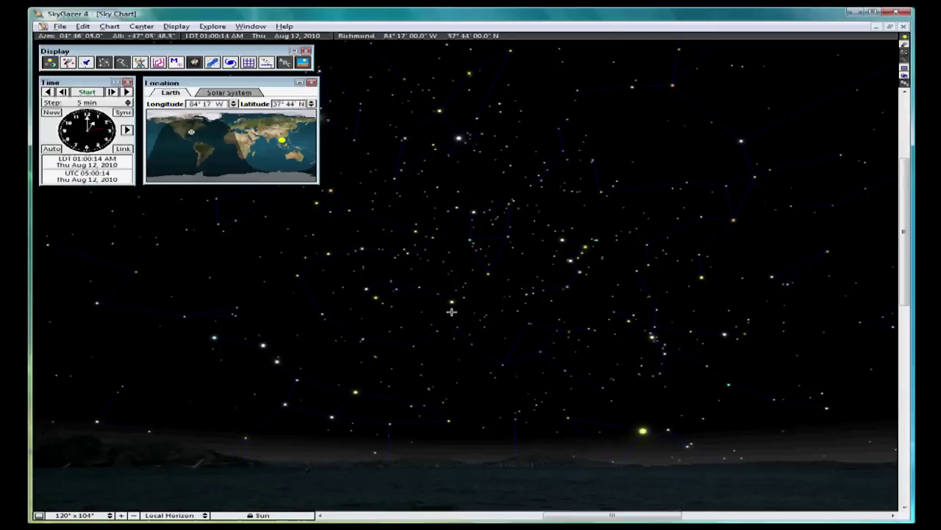
mouse_move(452, 300)
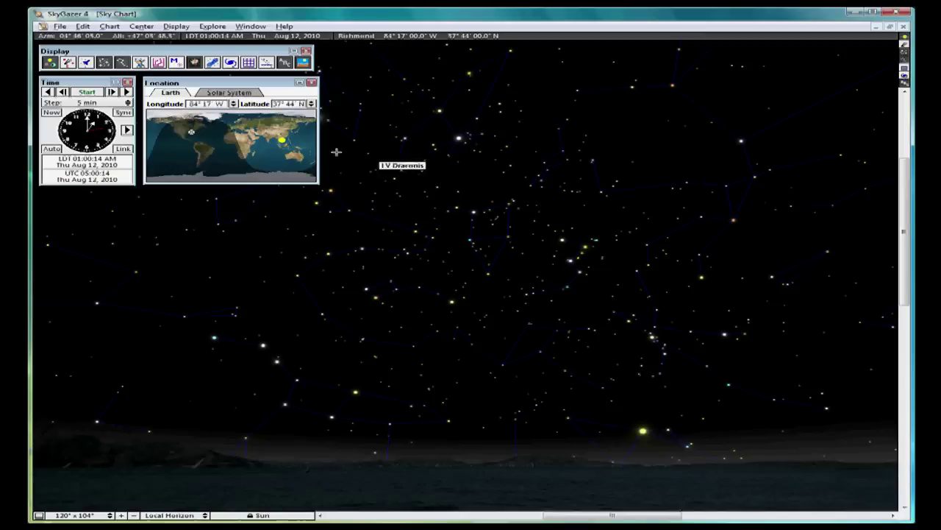
left_click(47, 93)
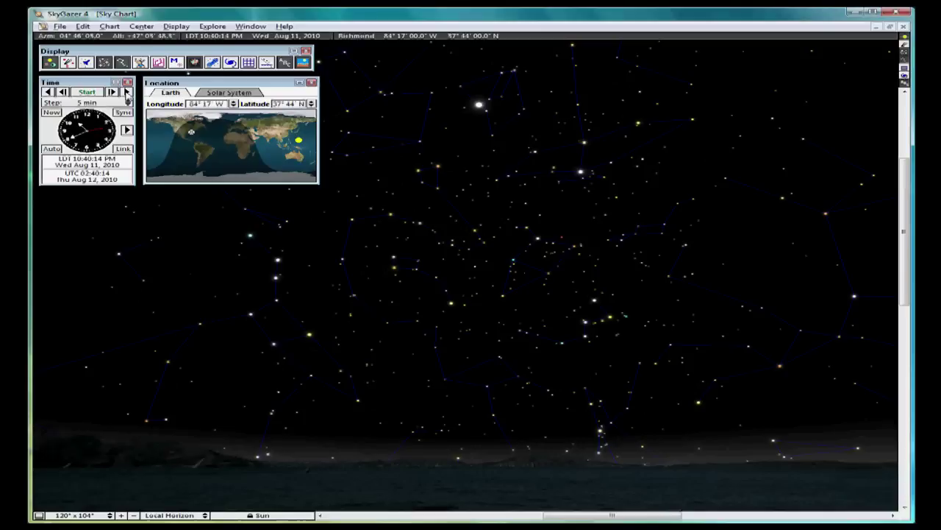
left_click(126, 92)
left_click(83, 94)
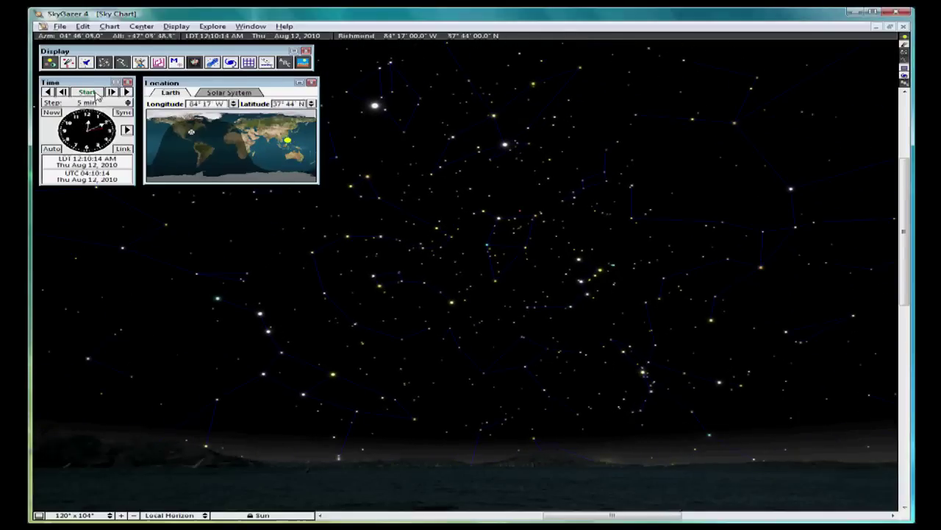
Advance the sky in single 5 min steps, and step it back a few increments to follow the stars' motion.
left_click(114, 94)
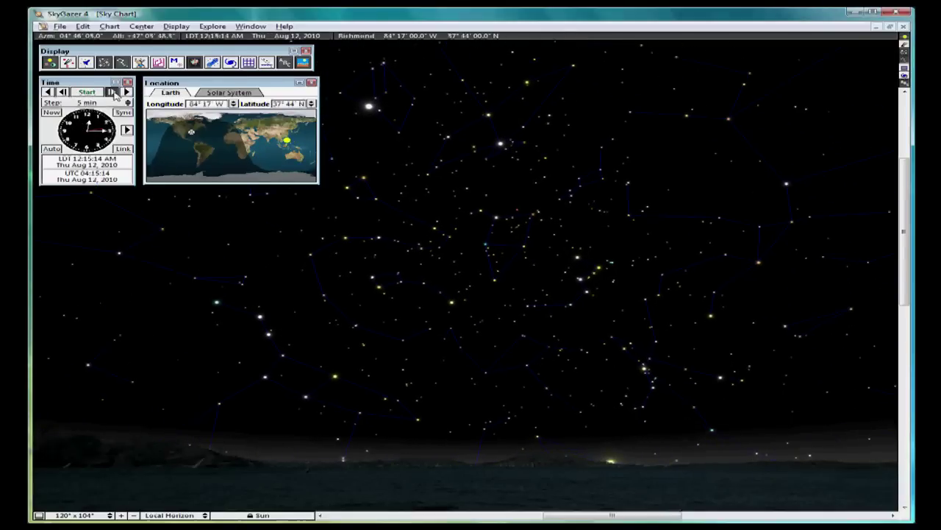
left_click(113, 94)
left_click(114, 94)
left_click(114, 94)
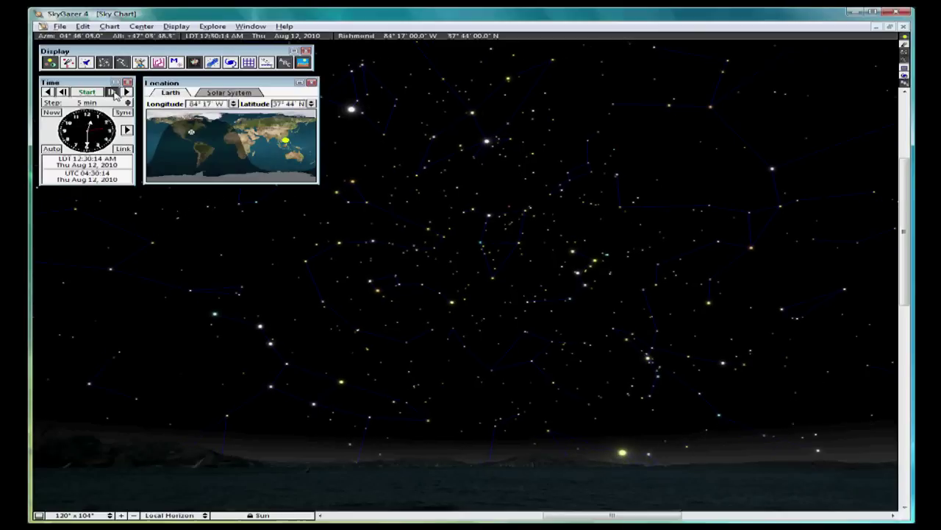
left_click(114, 94)
left_click(114, 94)
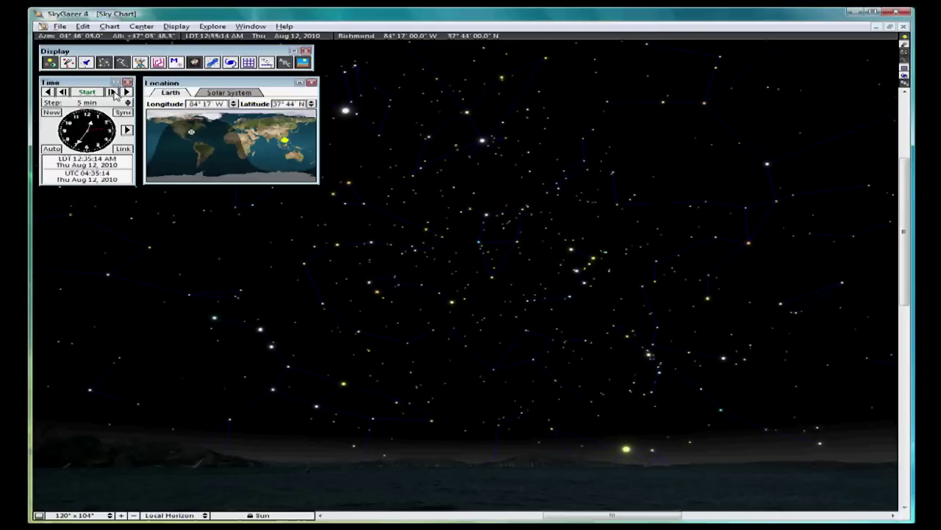
left_click(63, 91)
left_click(63, 92)
left_click(63, 92)
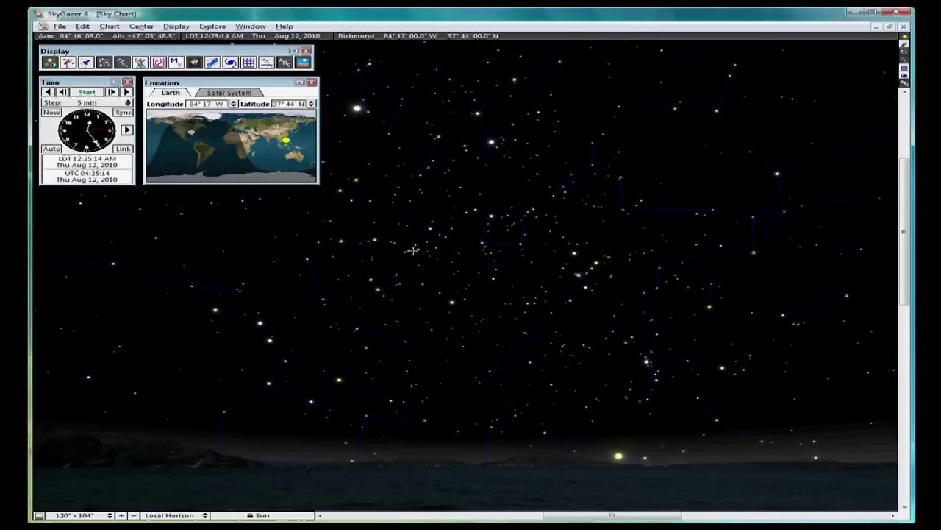
Reset the chart to the current time and set the local time to 10:00 PM.
mouse_move(405, 251)
left_click(50, 113)
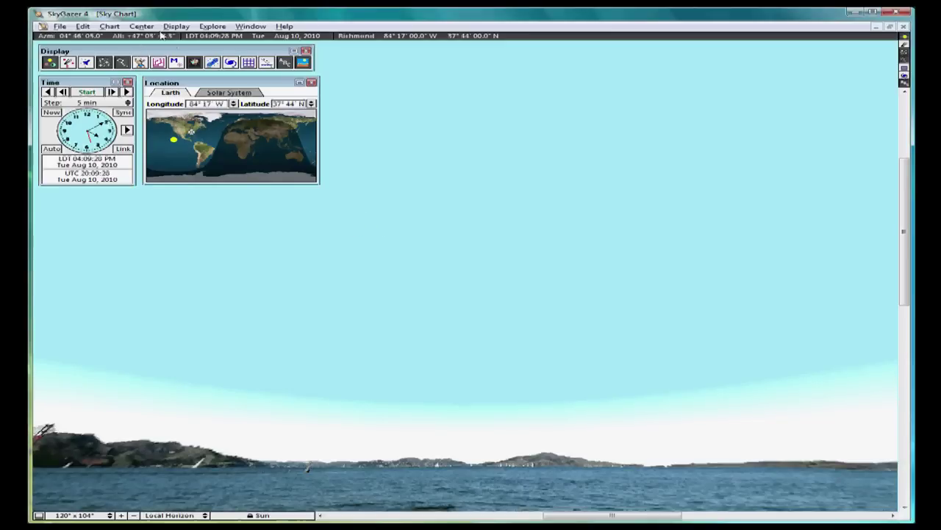
left_click(109, 26)
left_click(124, 38)
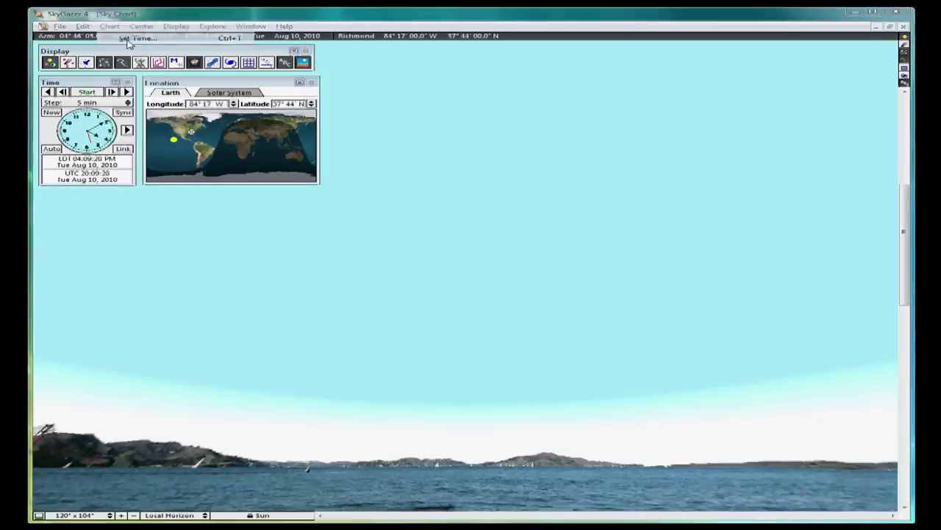
double_click(430, 265)
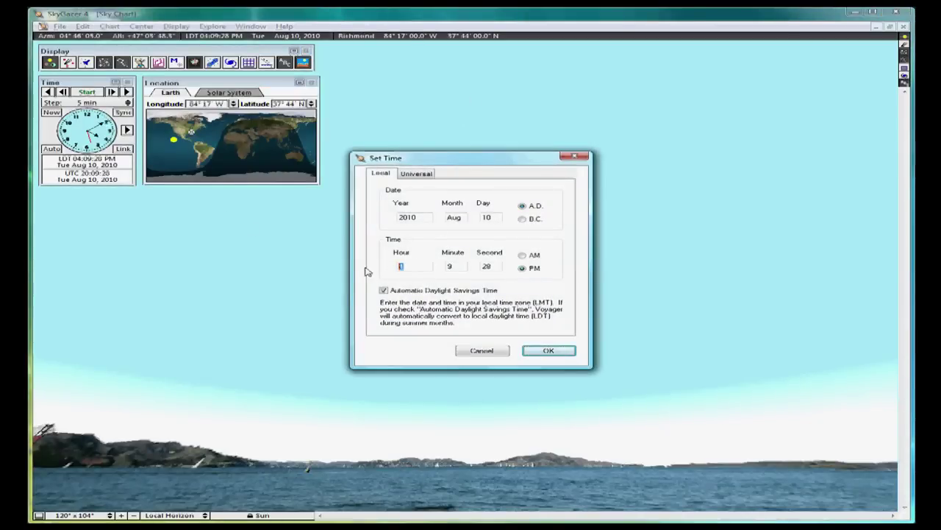
type("100")
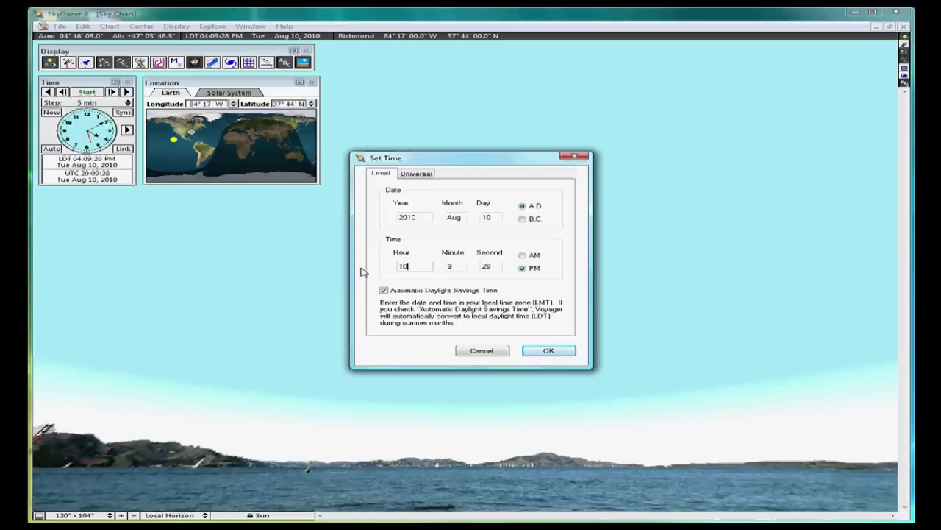
key("Tab")
type("00")
left_click(565, 351)
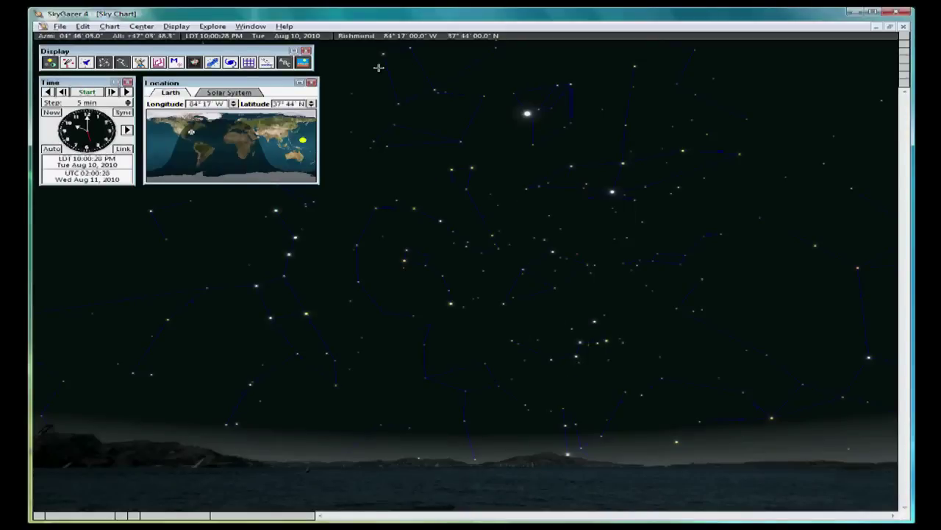
Examine the display options for planets and moons without changing any of them.
left_click(186, 27)
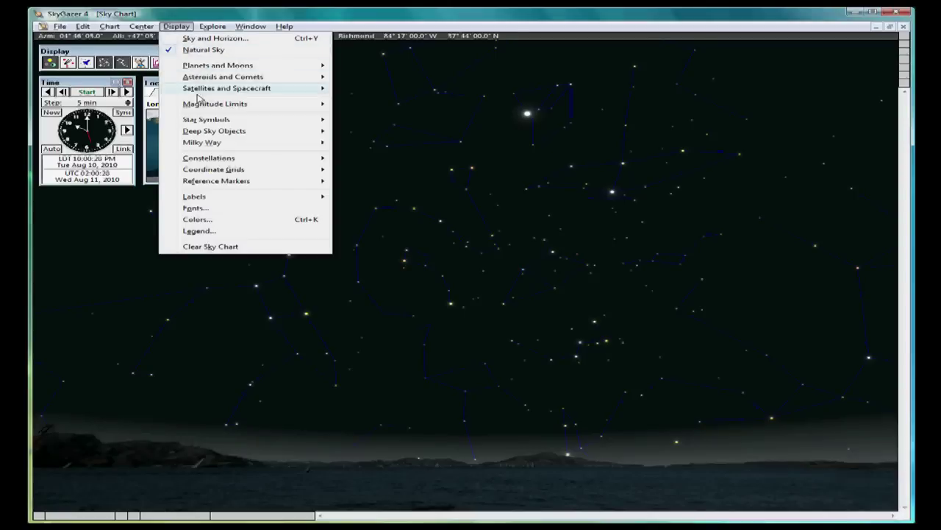
mouse_move(198, 66)
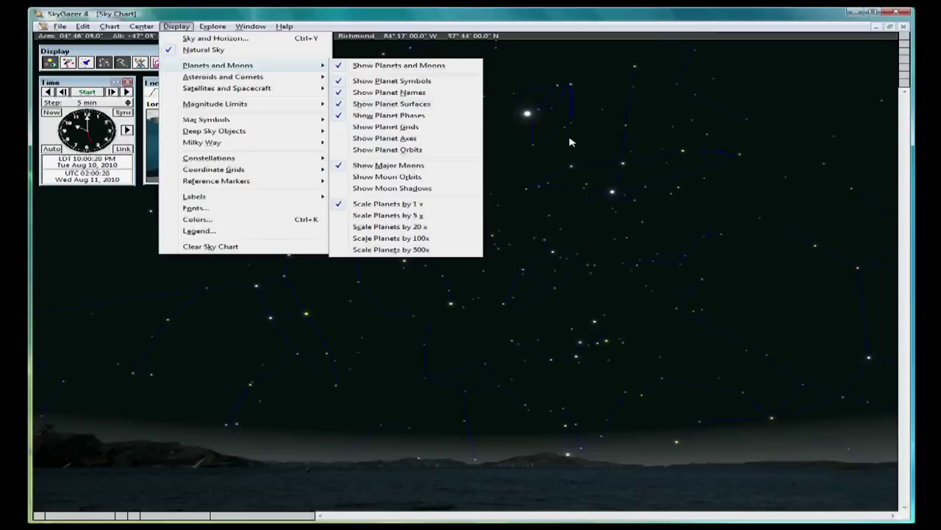
key("Escape")
key("Escape")
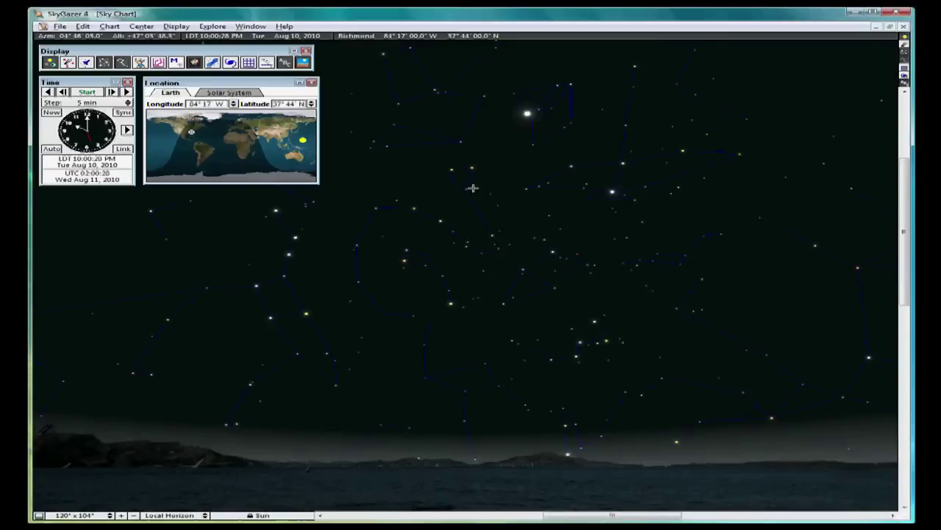
Look around the sky through south to west, examining the labelled planets near the western horizon.
left_click_drag(578, 399, 386, 360)
left_click_drag(670, 362, 426, 347)
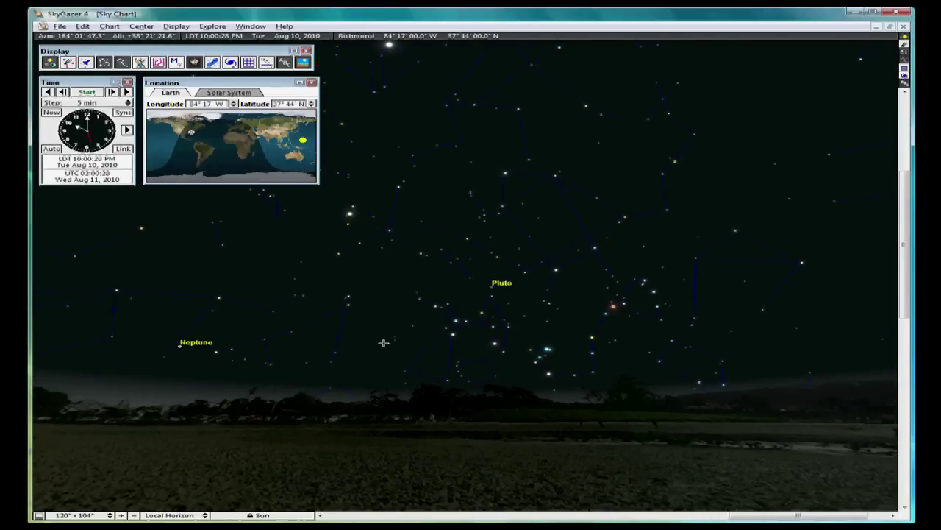
left_click_drag(495, 338, 311, 351)
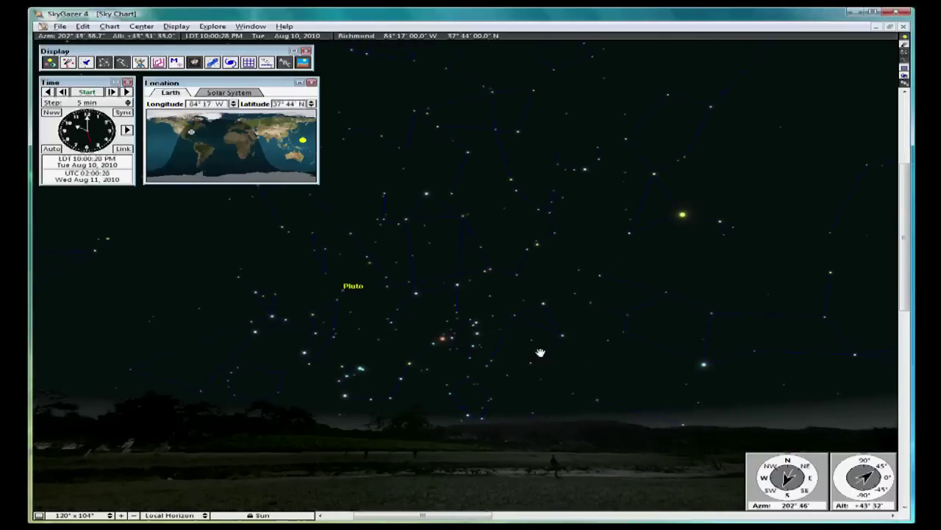
left_click_drag(587, 354, 383, 344)
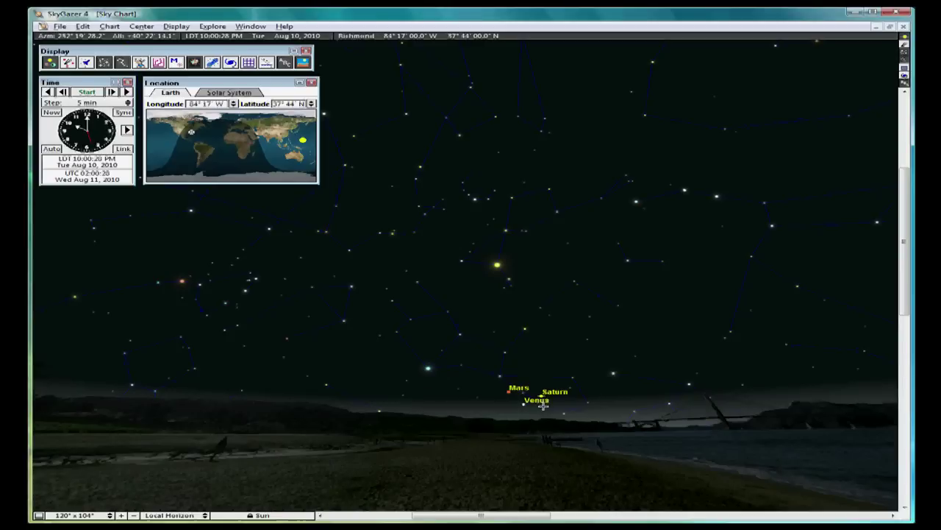
left_click_drag(542, 405, 535, 433)
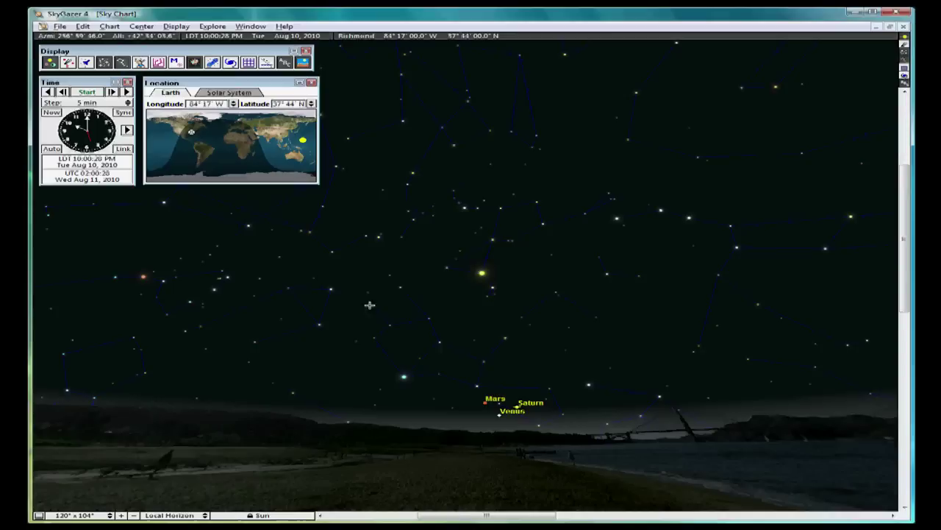
left_click_drag(431, 416, 427, 395)
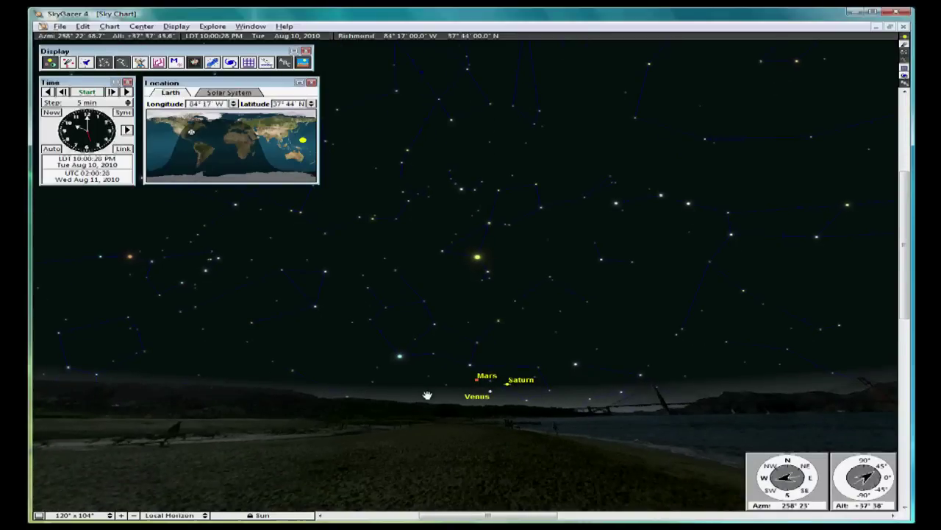
Run time backward into evening twilight, and run it forward to 09:25 PM with the planets above the western horizon.
left_click(47, 92)
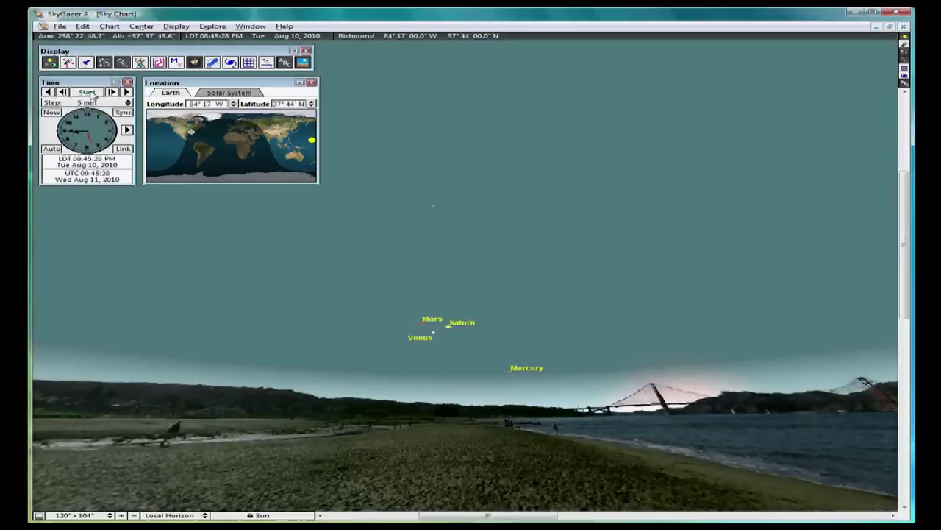
left_click(87, 92)
left_click(126, 91)
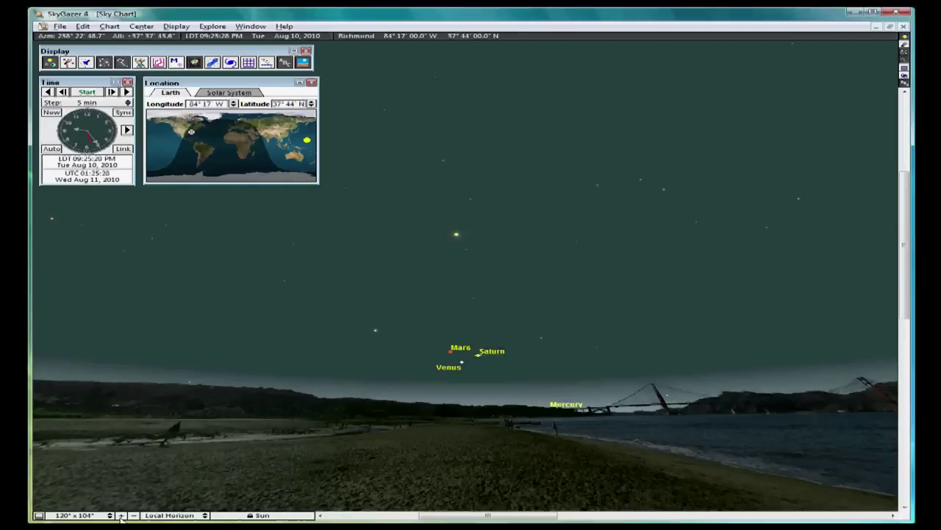
Zoom in on the western planets to a 9.15° x 6.77° field and bring Saturn into view.
left_click(121, 516)
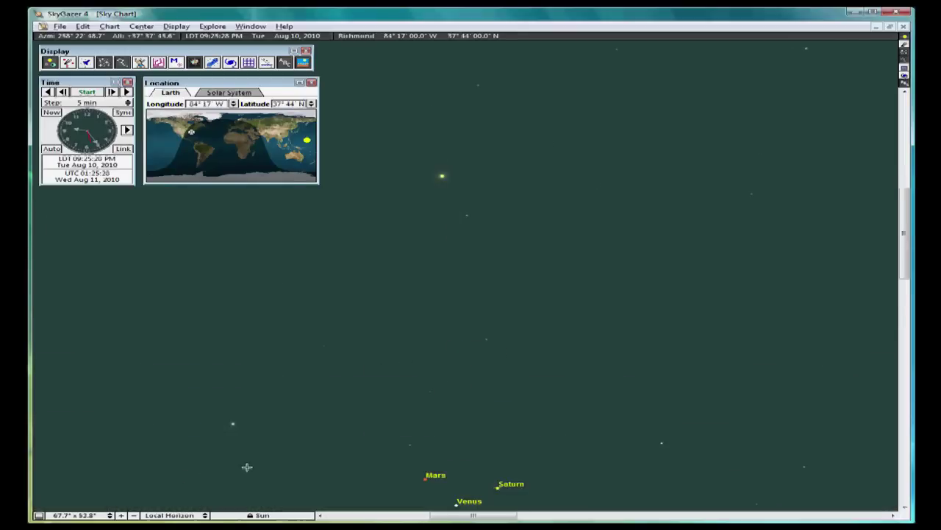
left_click_drag(246, 466, 242, 351)
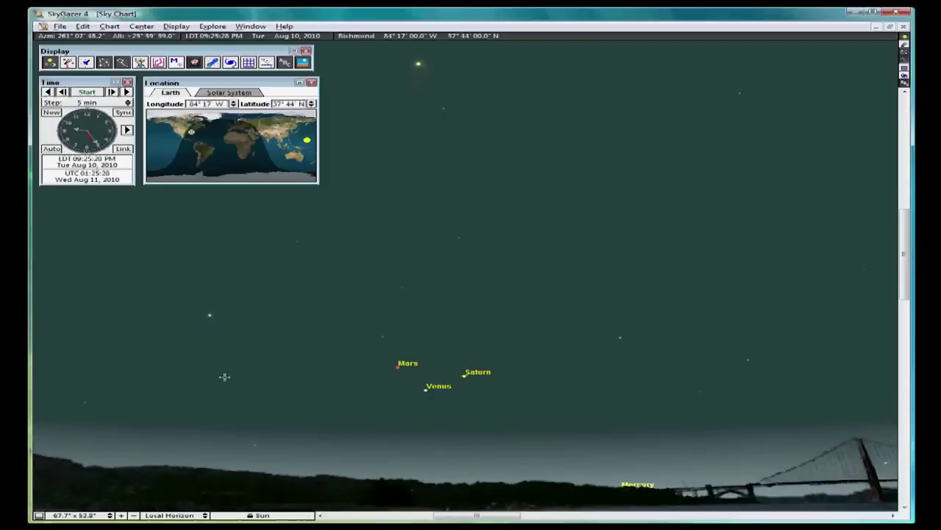
left_click(121, 515)
left_click(121, 516)
left_click(121, 516)
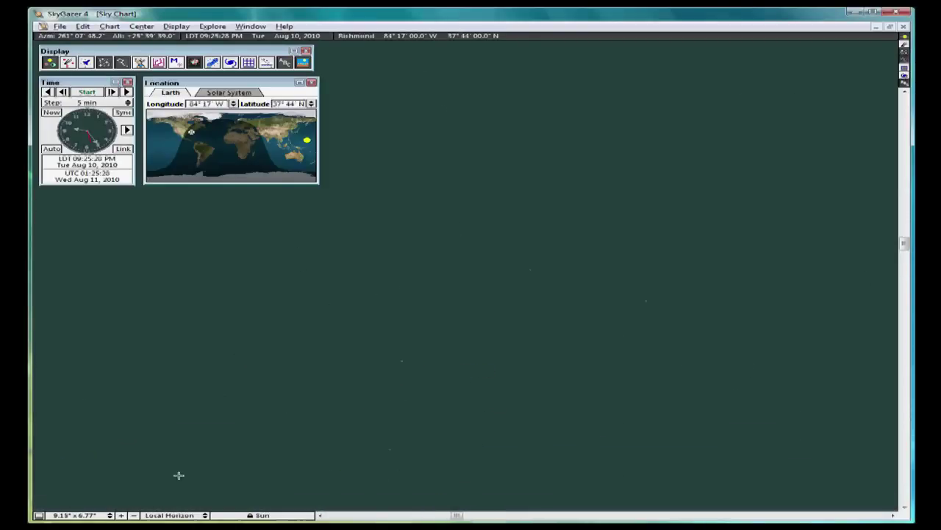
left_click_drag(178, 478, 182, 289)
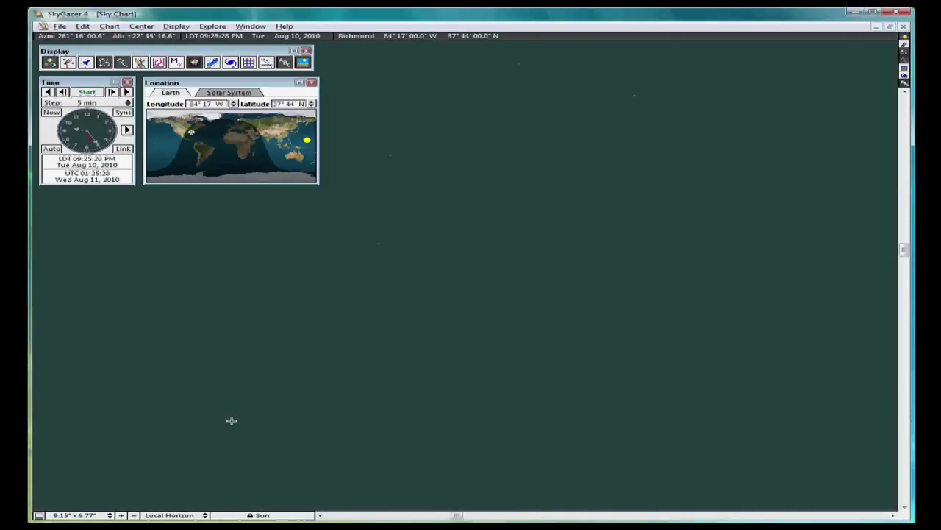
left_click_drag(231, 420, 236, 286)
left_click_drag(294, 445, 313, 256)
left_click_drag(321, 454, 319, 297)
Magnify the chart around Saturn to a 55.8' x 41.2' field, keeping the planet and its moons near the centre.
left_click(121, 515)
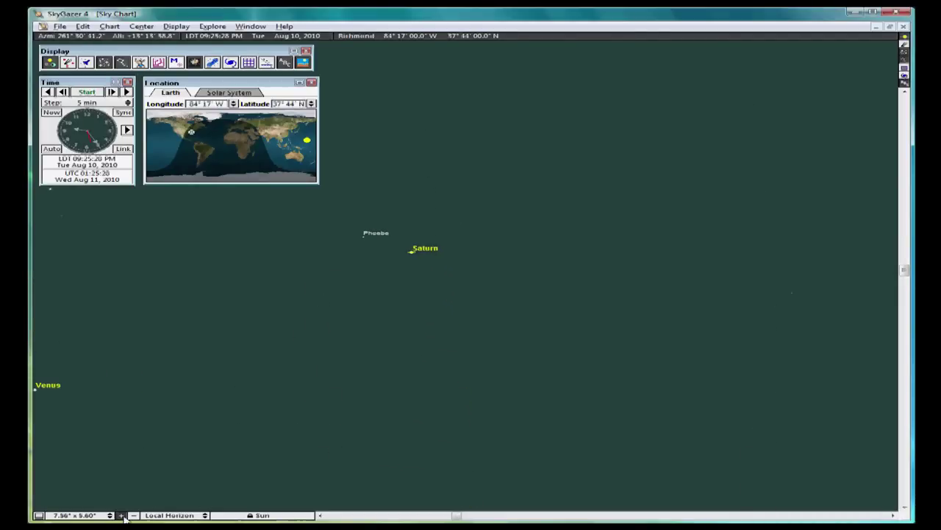
left_click(122, 515)
left_click(121, 515)
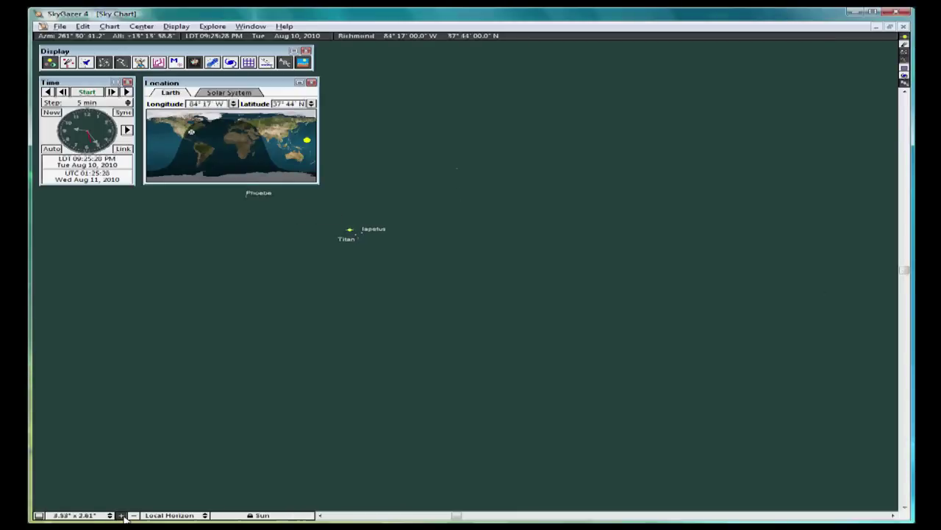
left_click(121, 515)
left_click(122, 514)
left_click_drag(142, 346, 279, 438)
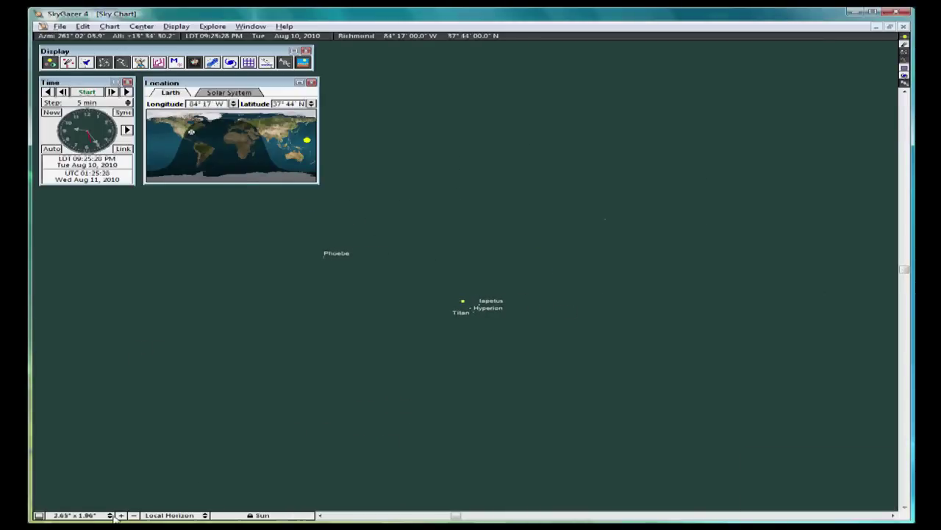
left_click(121, 515)
left_click(121, 515)
left_click(122, 515)
left_click(122, 515)
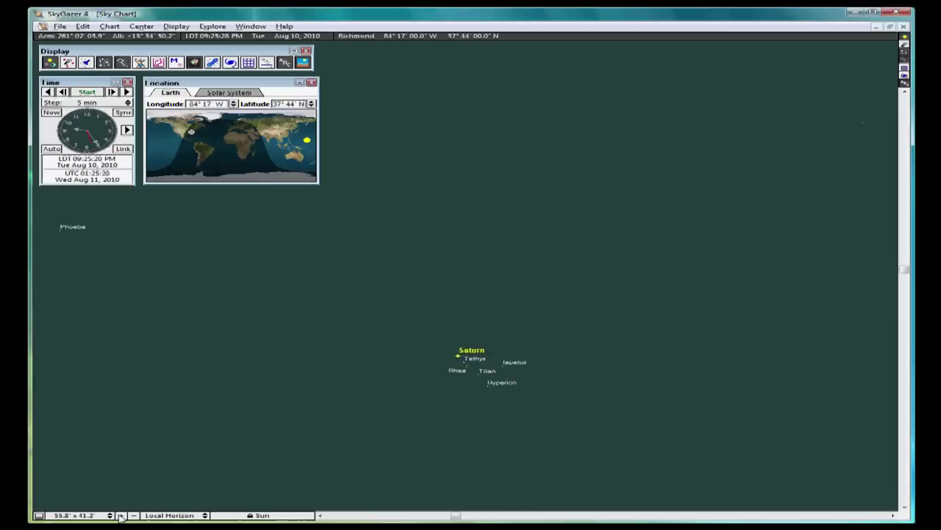
Zoom further in on Saturn's disc and rings to a 5.66' x 4.18' field and centre the planet.
left_click(122, 514)
left_click(121, 515)
left_click(122, 514)
left_click_drag(208, 496, 160, 329)
left_click(121, 515)
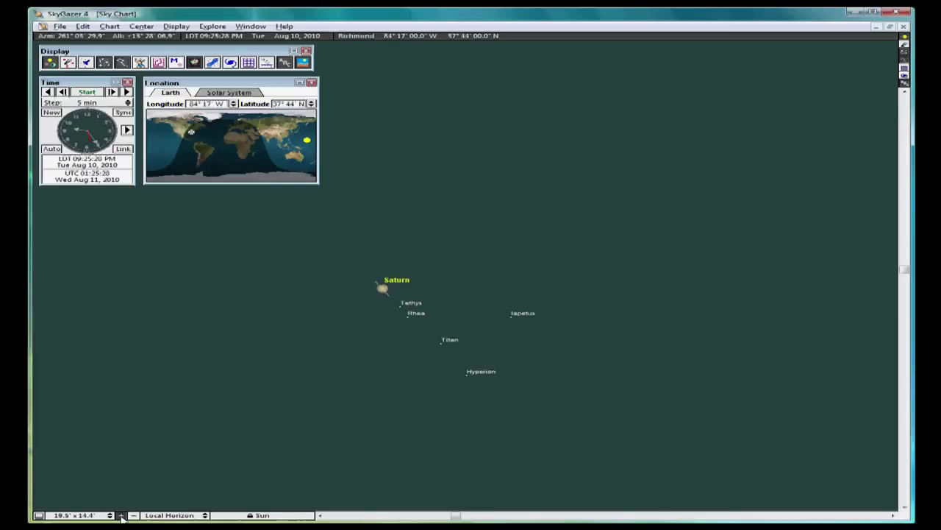
left_click(121, 514)
left_click(122, 515)
left_click(121, 515)
left_click(121, 514)
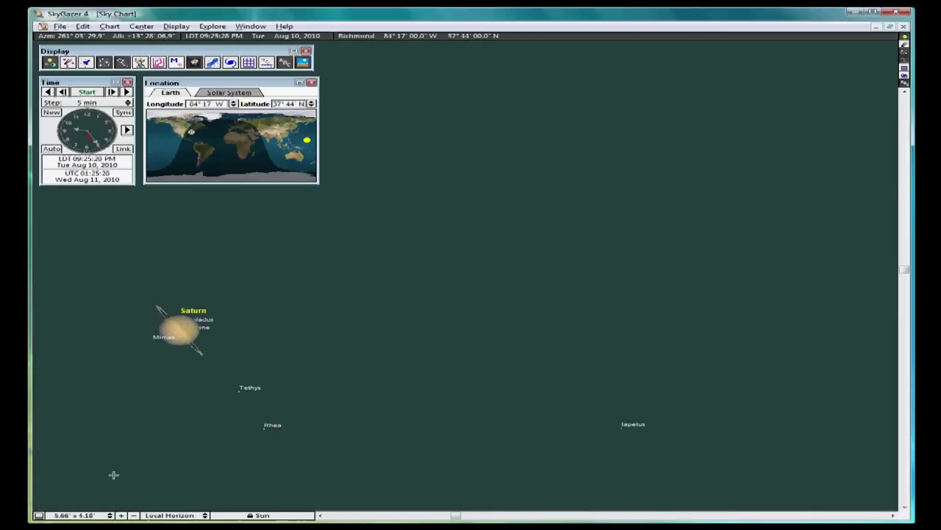
left_click_drag(126, 471, 366, 361)
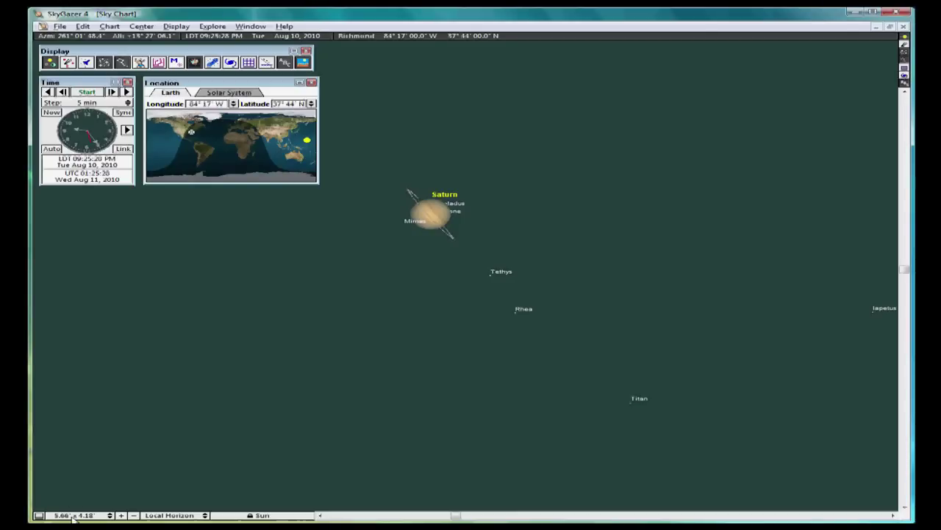
Widen the chart to a 120° field and turn on the display of deep sky objects.
left_click(109, 515)
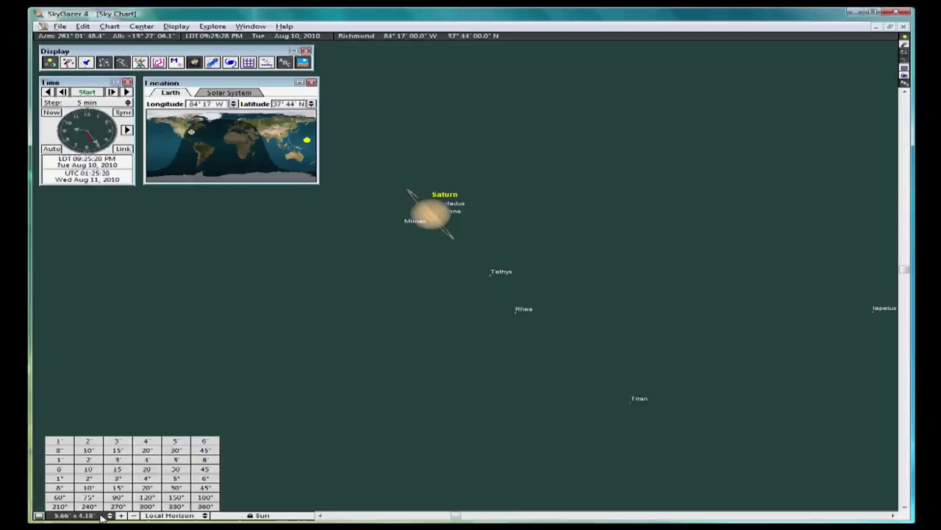
left_click(146, 499)
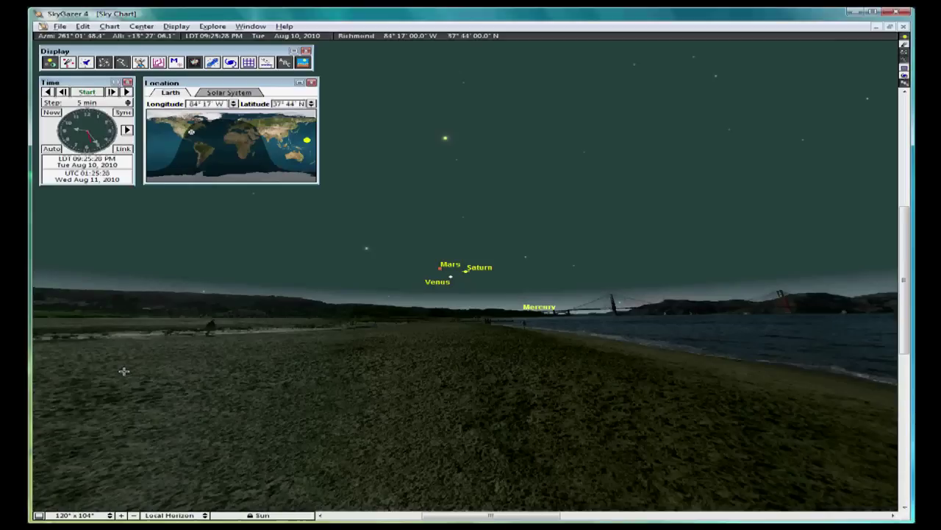
left_click(178, 27)
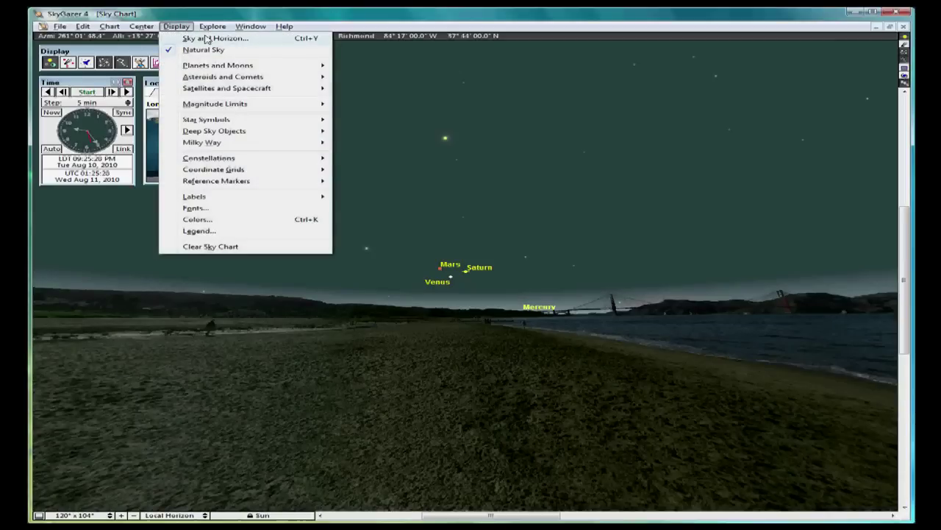
mouse_move(218, 133)
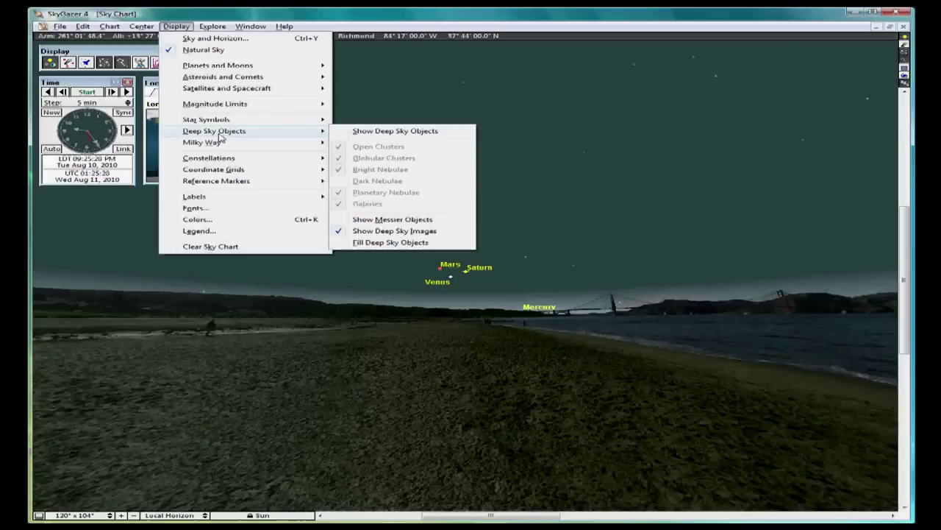
left_click(340, 133)
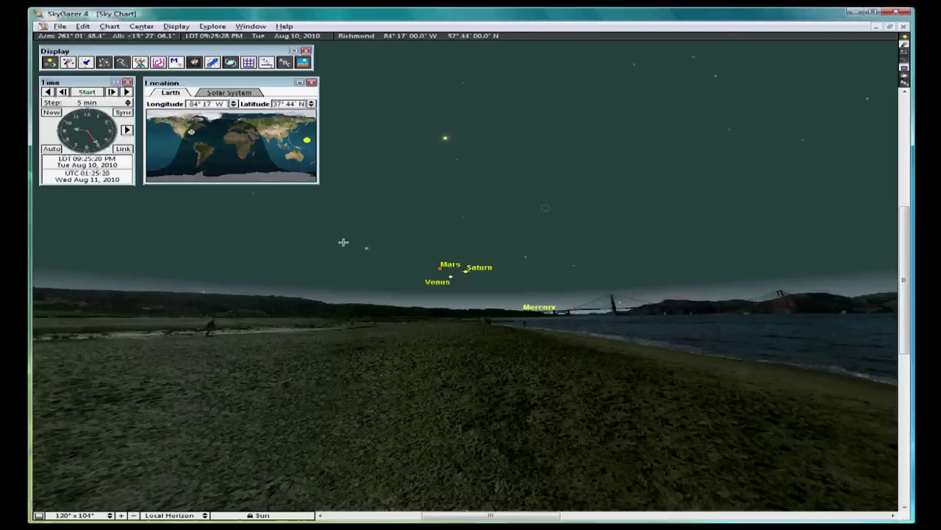
Change the chart colors of the equatorial grid and the constellation lines to brighter shades of blue.
left_click(180, 27)
left_click(237, 219)
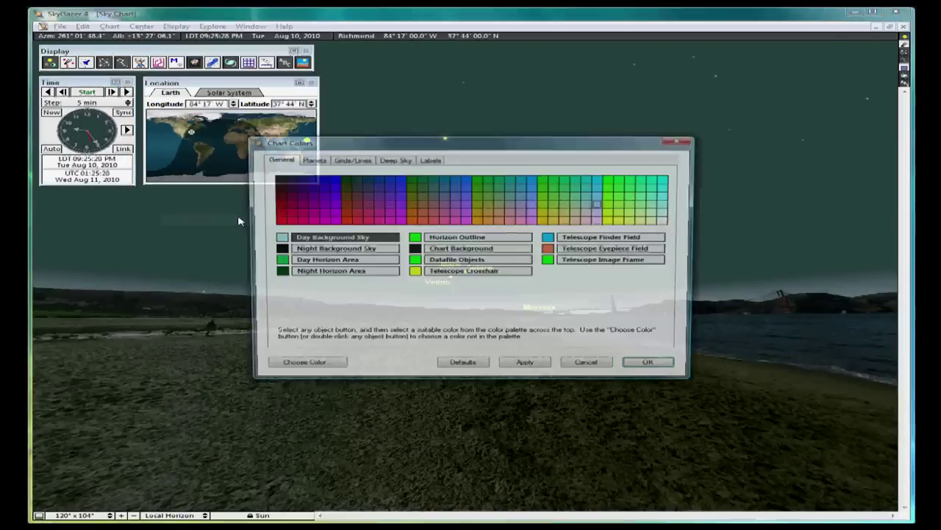
left_click(355, 162)
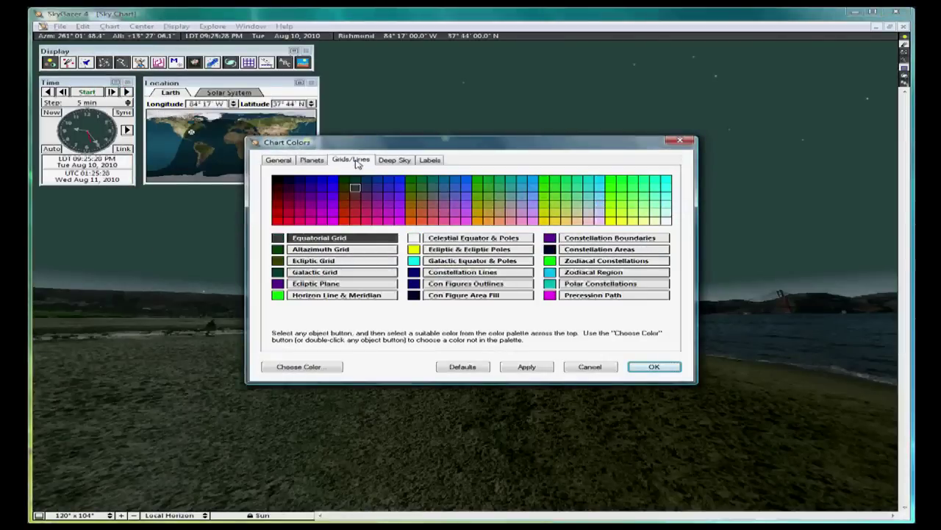
left_click(399, 189)
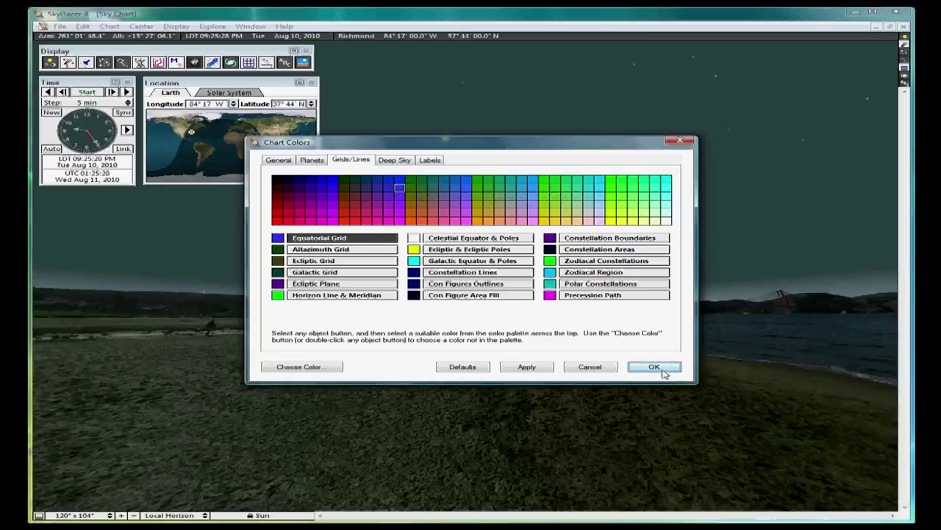
left_click(478, 272)
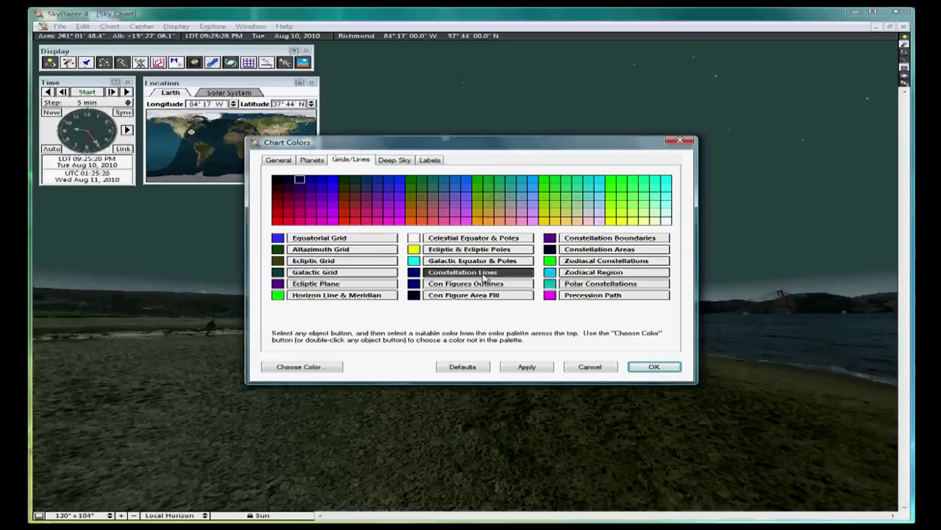
left_click(334, 182)
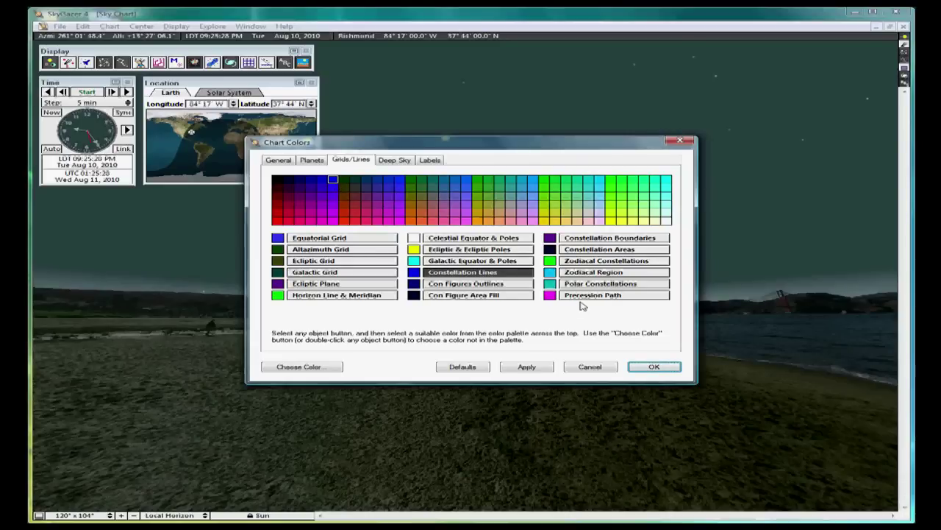
left_click(654, 367)
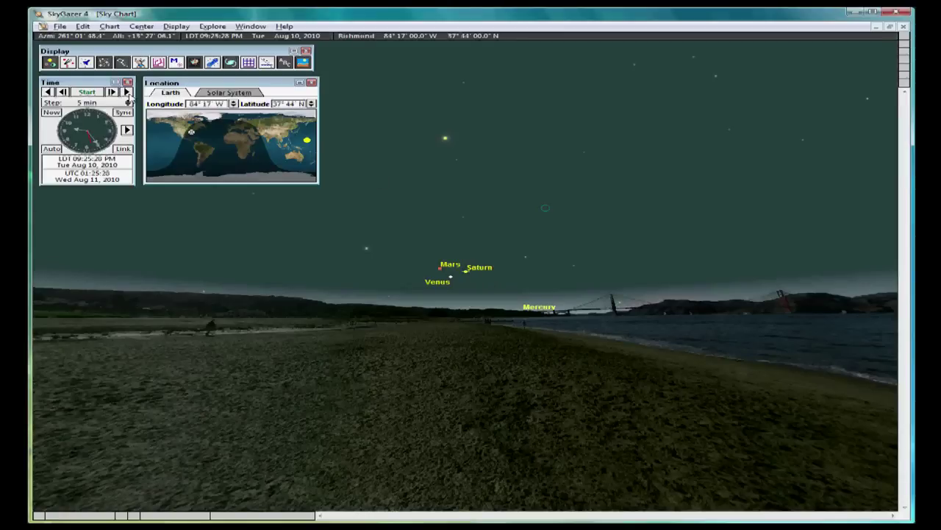
Advance the time in 5-minute steps to 10:00 PM on Aug 10, 2010.
left_click(112, 92)
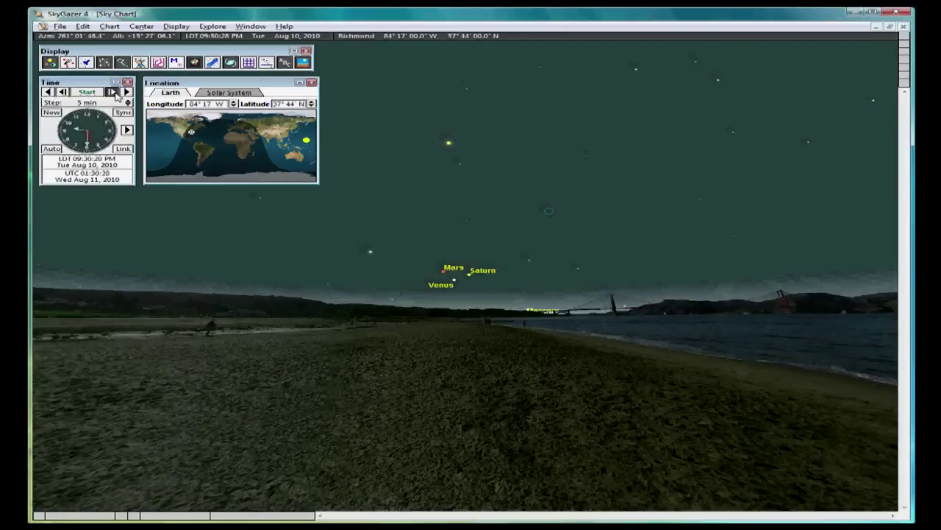
left_click(112, 92)
left_click(112, 92)
left_click(111, 92)
left_click(111, 92)
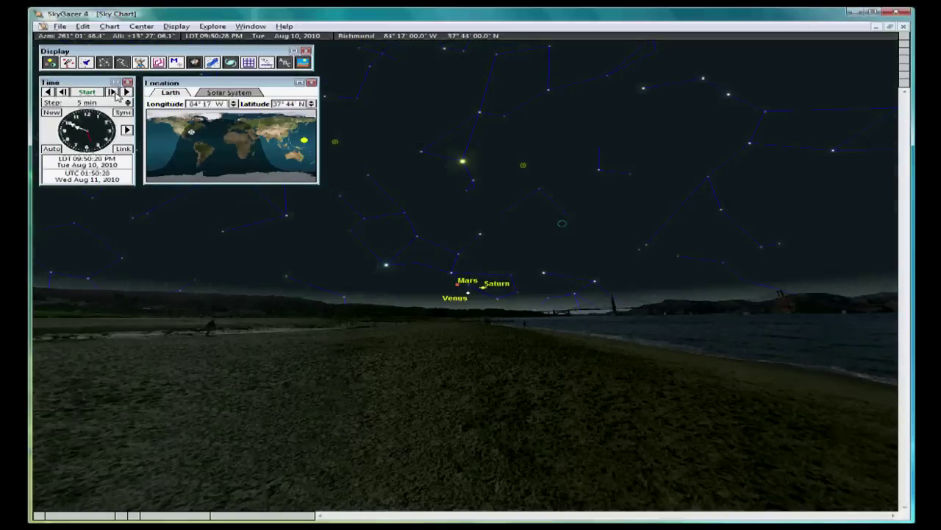
left_click(111, 91)
left_click(112, 92)
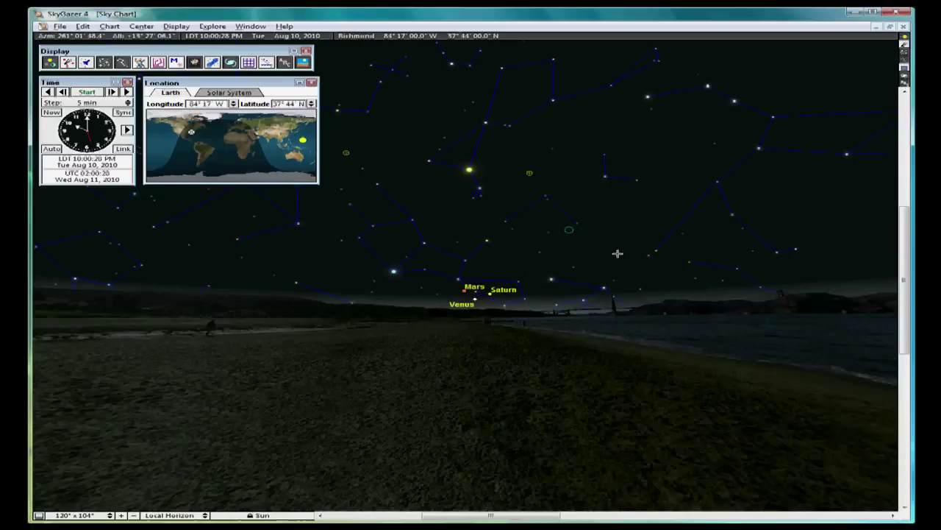
Turn the view to the northeastern sky and label the constellations.
left_click_drag(619, 251, 333, 232)
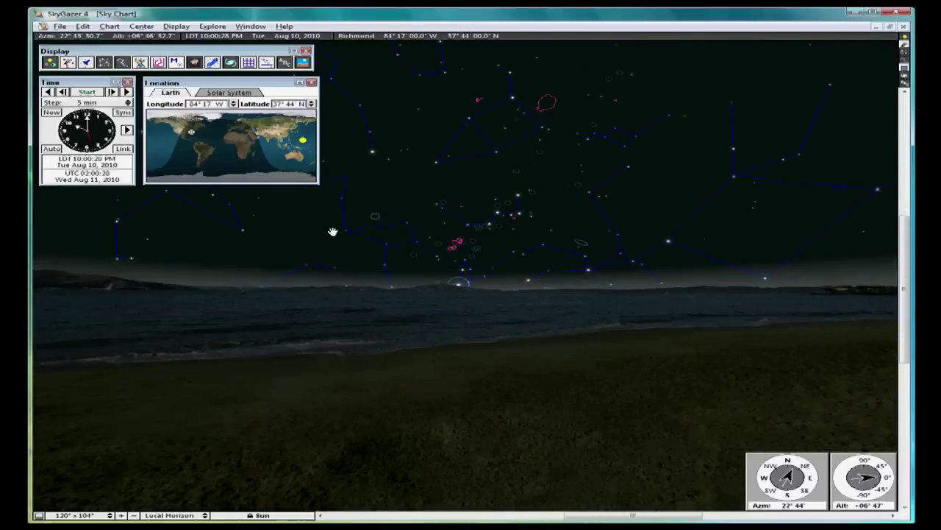
left_click_drag(574, 250, 476, 274)
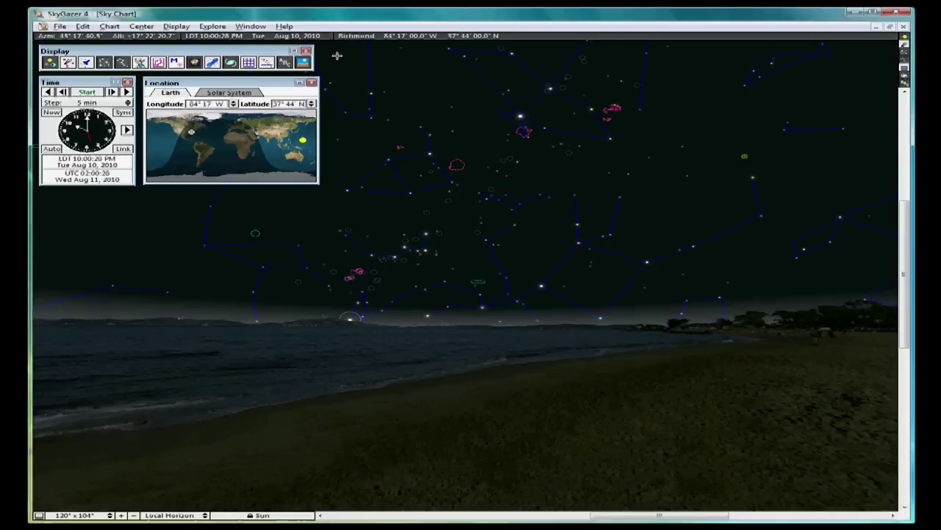
left_click(186, 30)
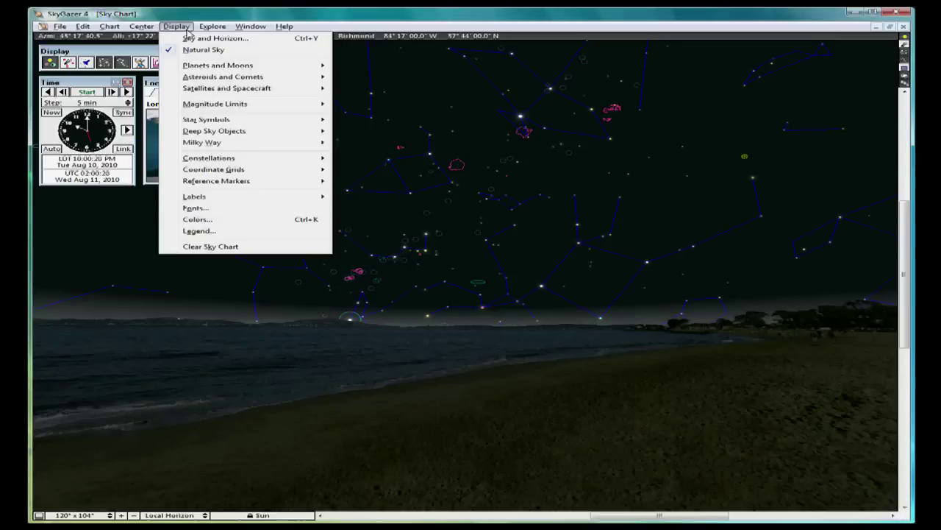
mouse_move(210, 197)
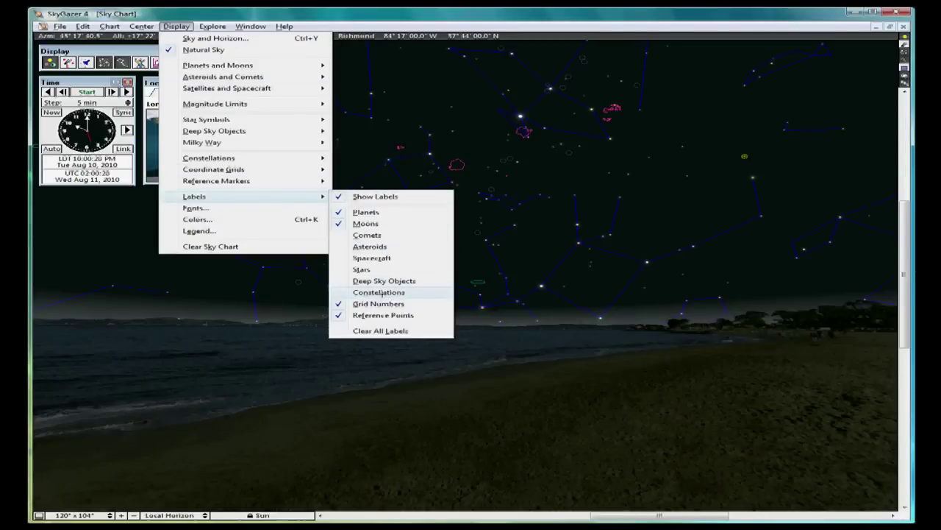
left_click(379, 292)
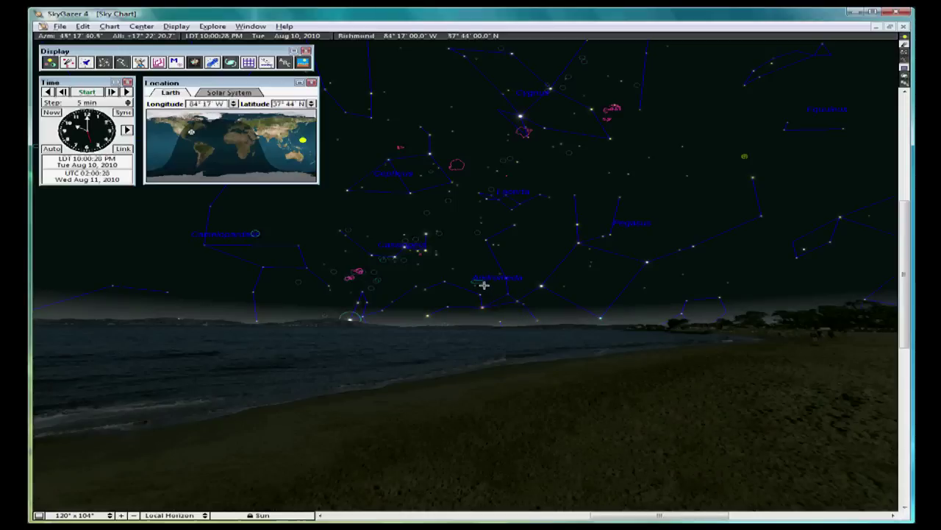
Identify the Andromeda Galaxy and zoom in on it to a 3.88° x 2.87° field, keeping the galaxy in view.
mouse_move(479, 282)
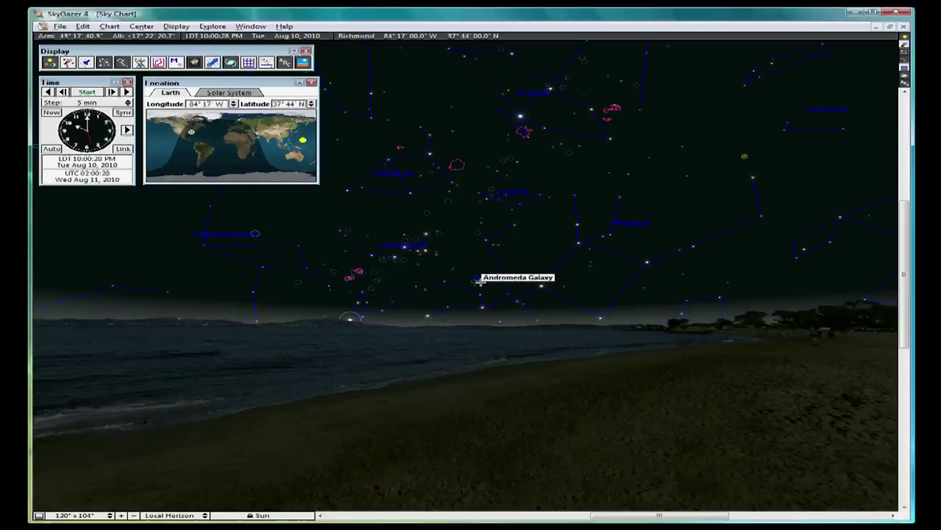
left_click_drag(478, 280, 478, 236)
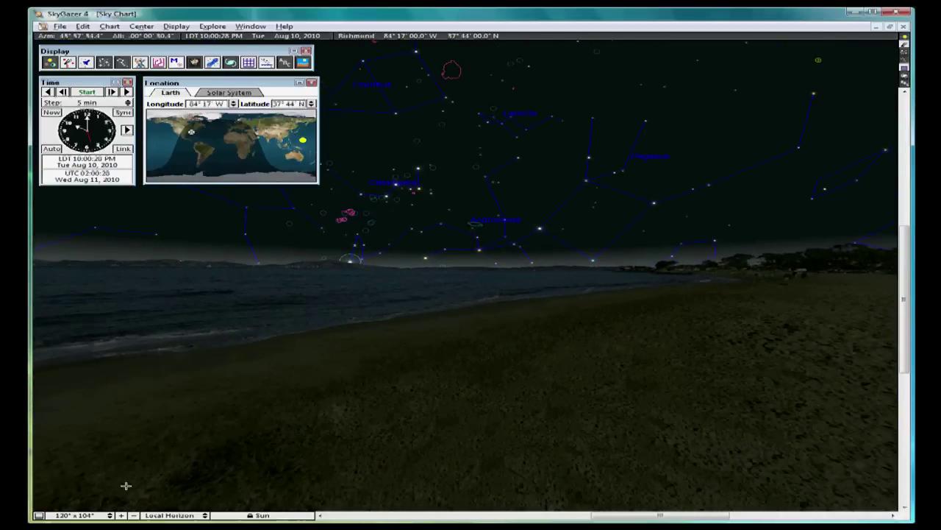
left_click(121, 515)
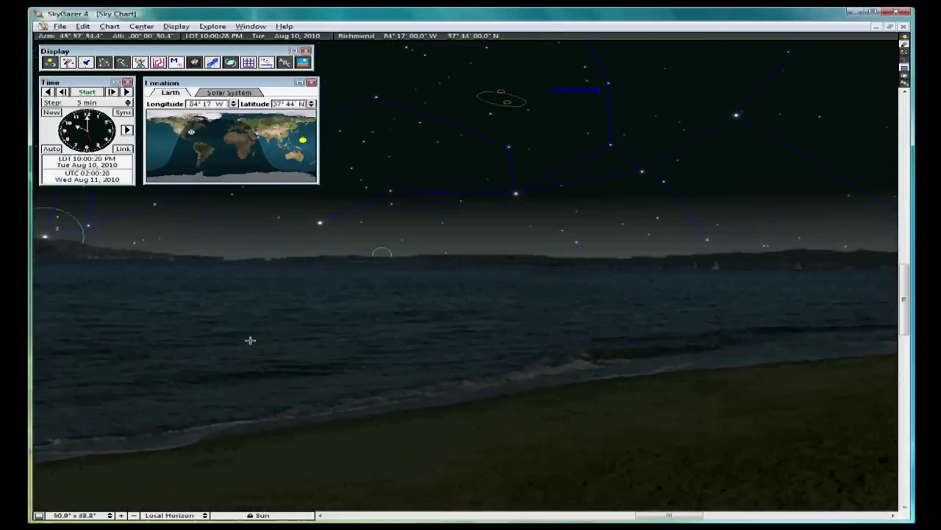
left_click_drag(380, 212, 386, 311)
left_click(122, 515)
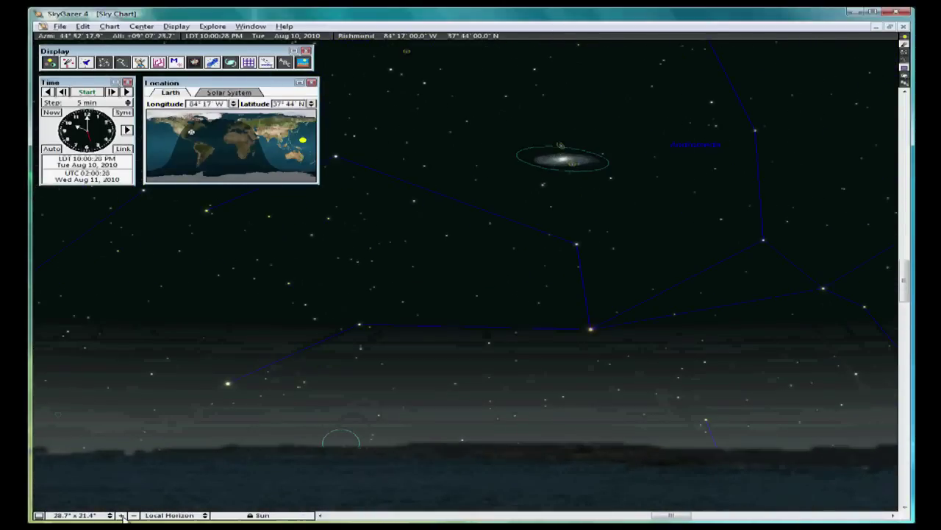
left_click_drag(325, 300, 177, 412)
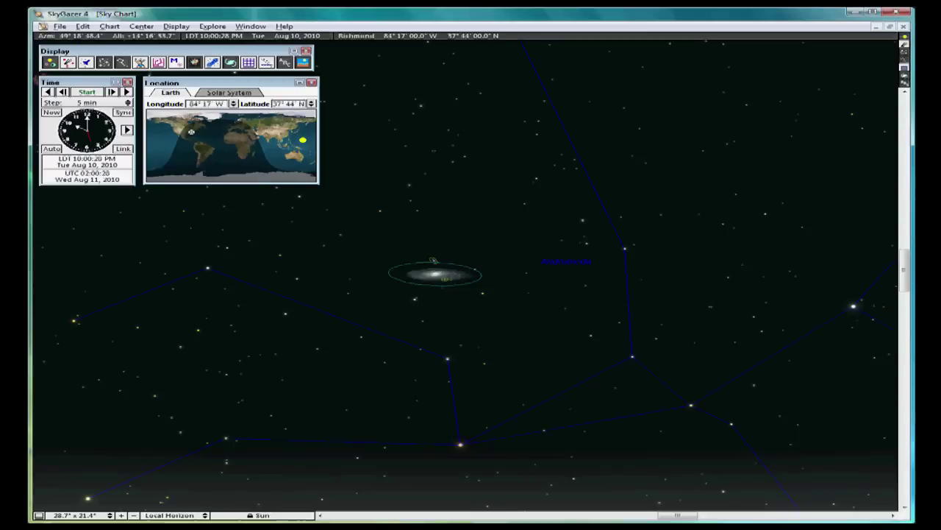
left_click(122, 515)
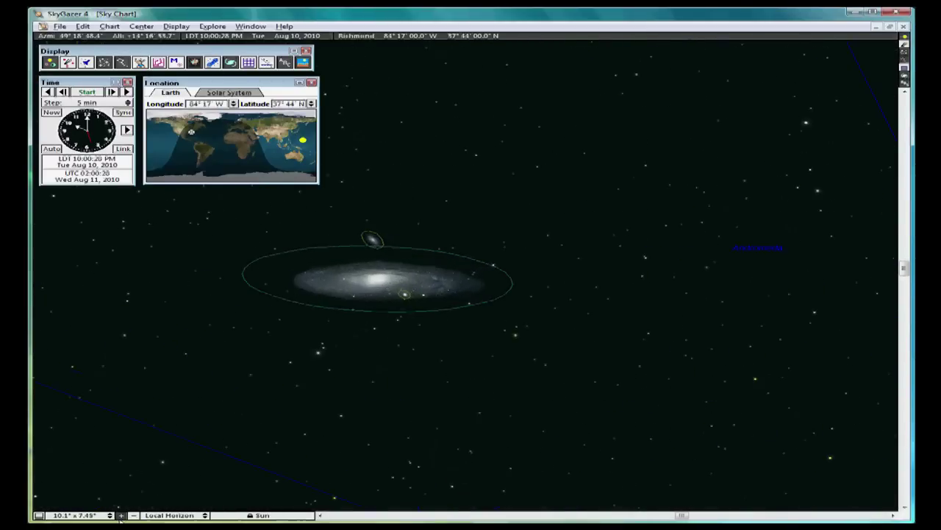
left_click(121, 515)
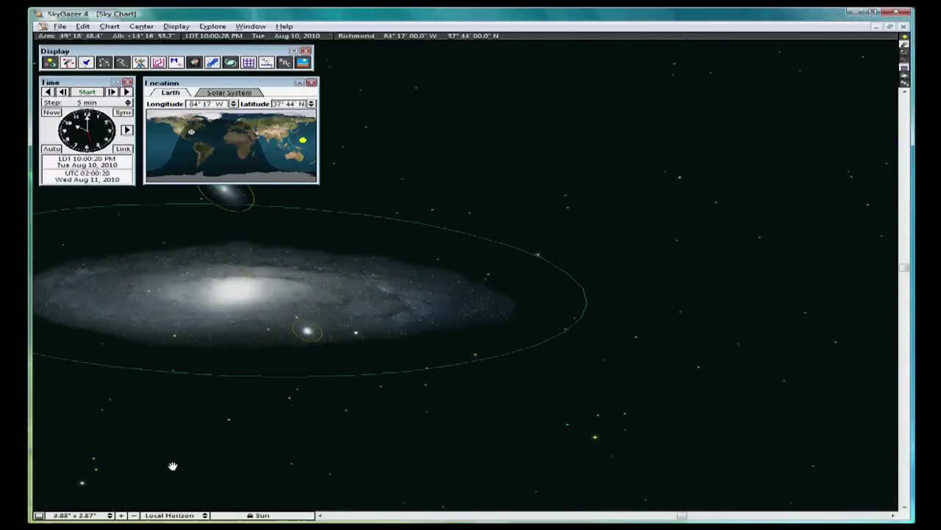
left_click_drag(172, 466, 456, 447)
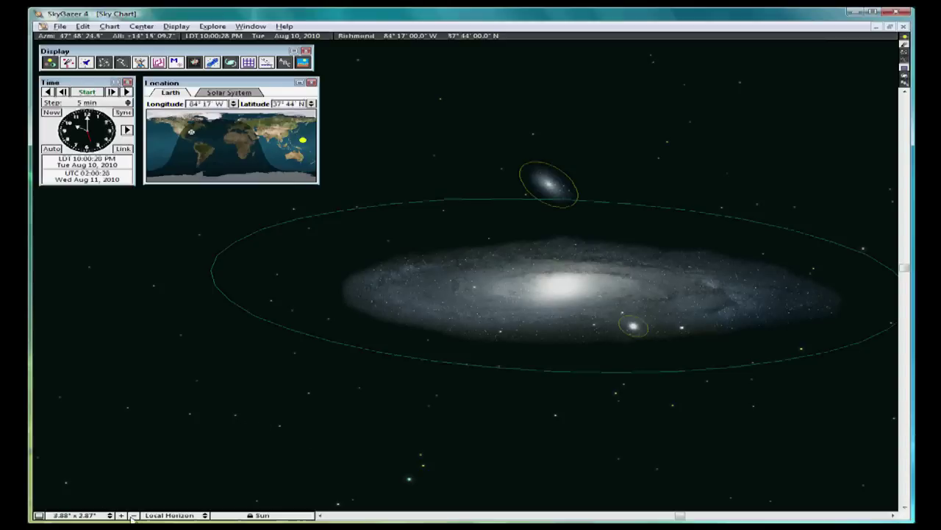
Return the chart to a 120° field and point out the sky around Andromeda above the northeastern horizon.
left_click(80, 516)
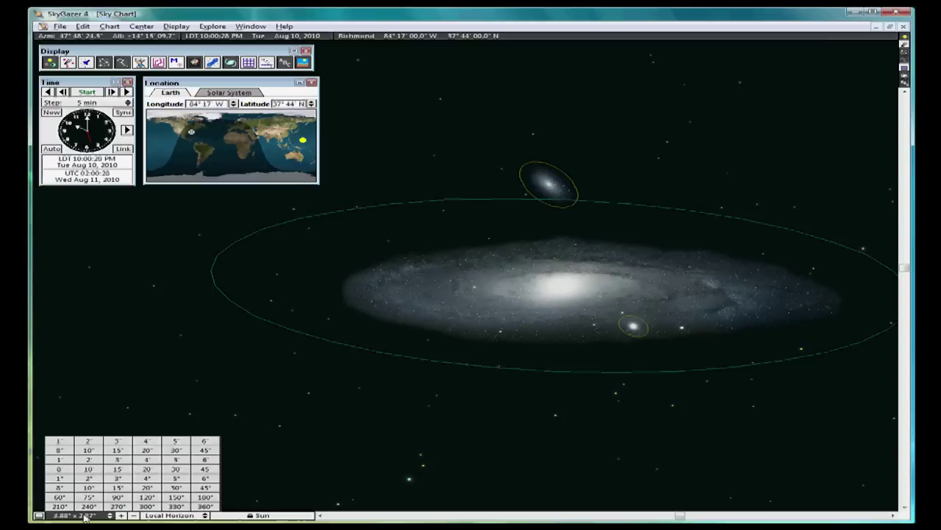
left_click(147, 499)
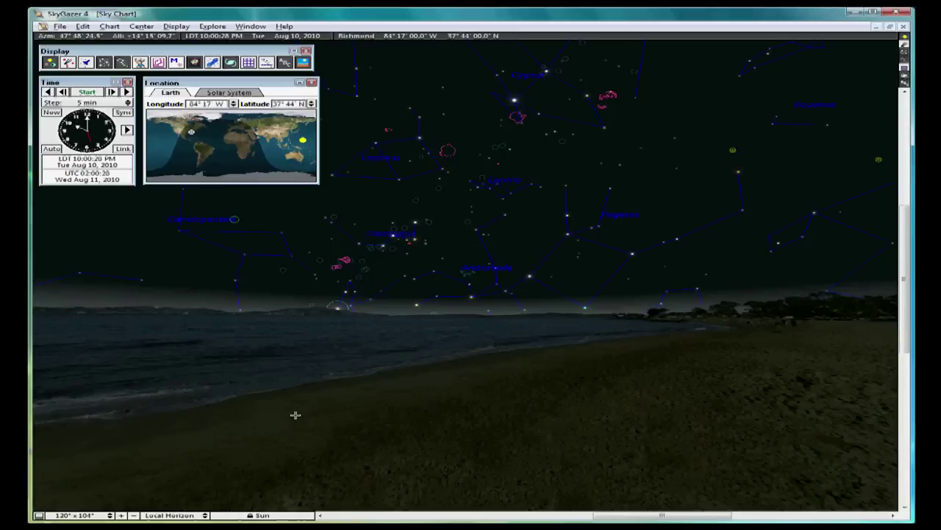
left_click_drag(255, 361, 273, 416)
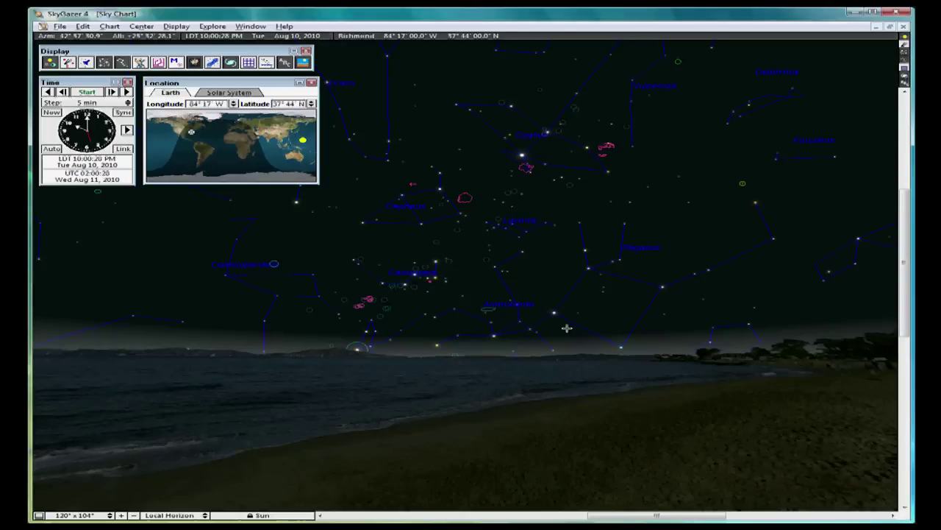
mouse_move(555, 312)
mouse_move(491, 309)
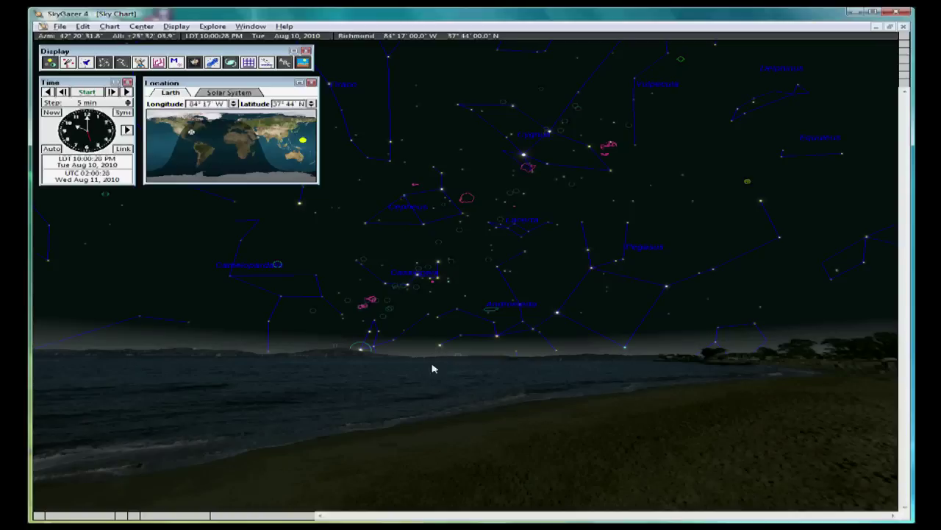
Turn off the display of deep sky objects.
left_click(184, 29)
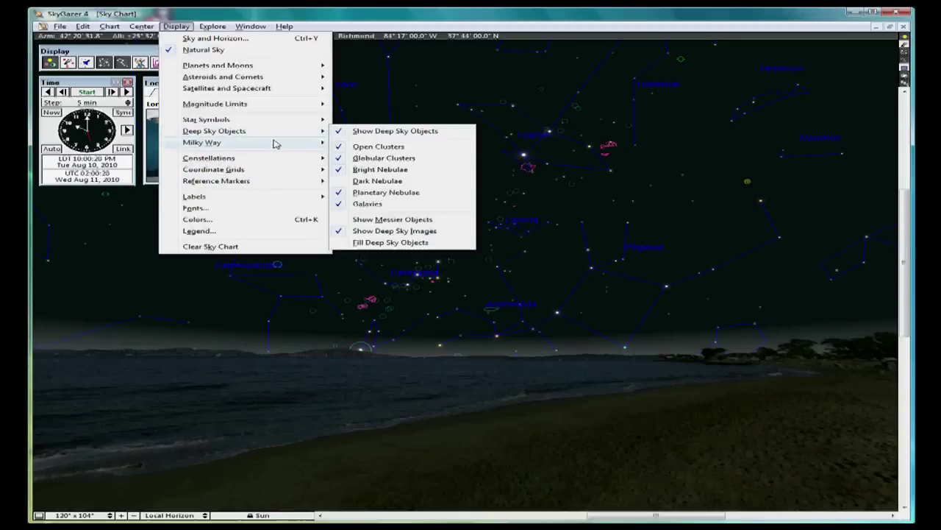
mouse_move(304, 136)
left_click(351, 132)
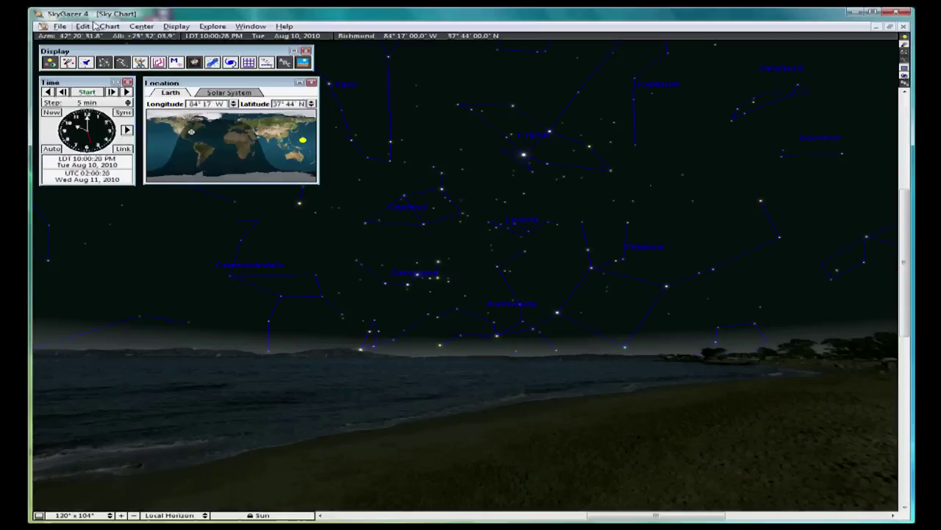
Set the chart's local date to July 31, 2010.
left_click(124, 30)
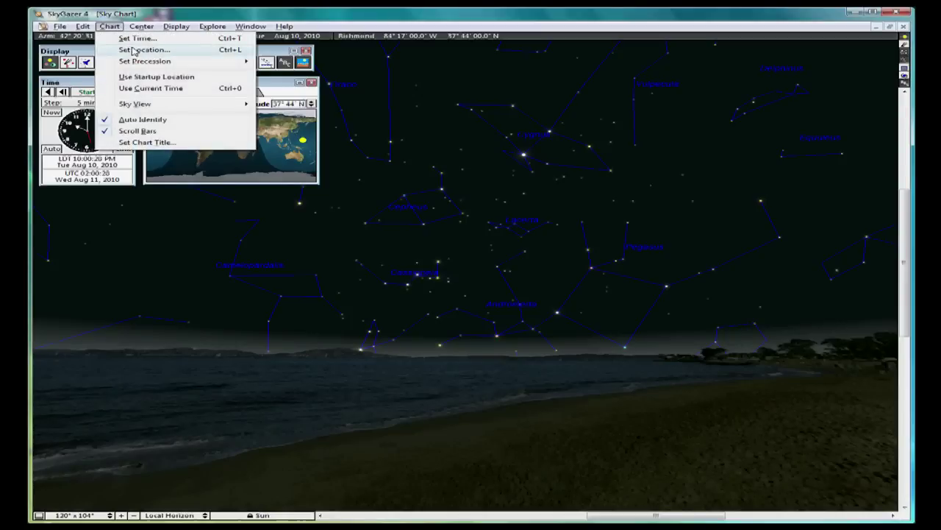
left_click(135, 39)
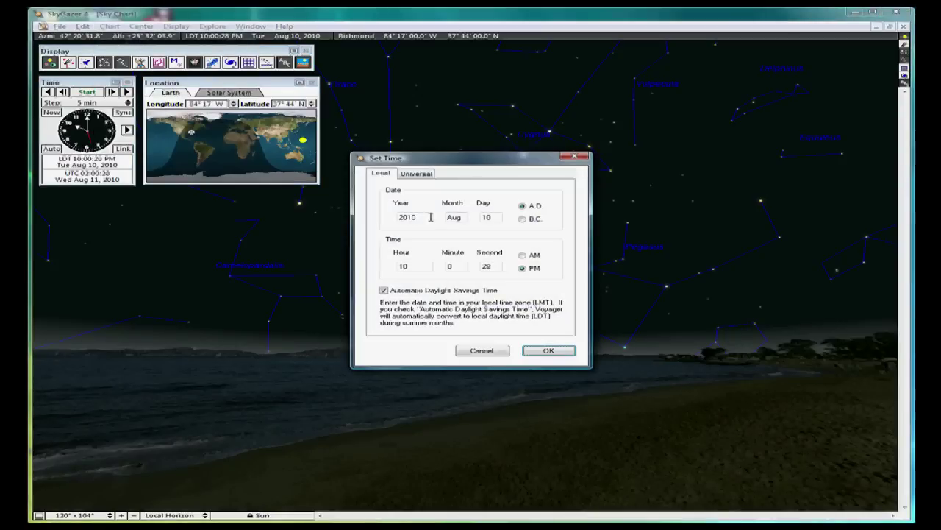
double_click(449, 217)
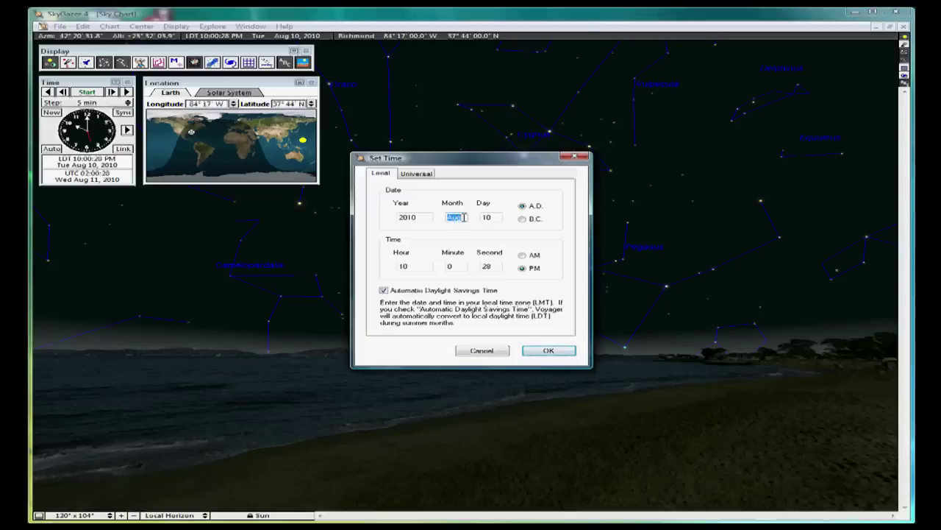
type("July")
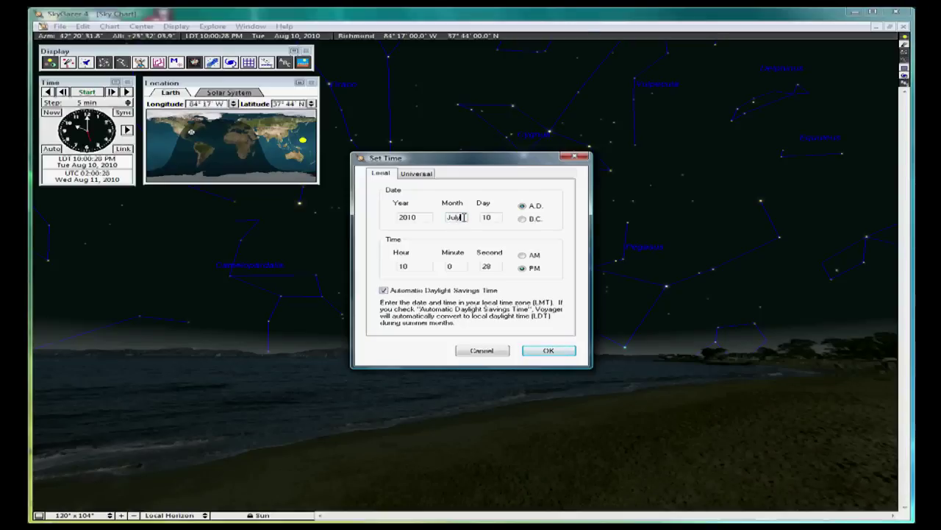
key("Tab")
type("31")
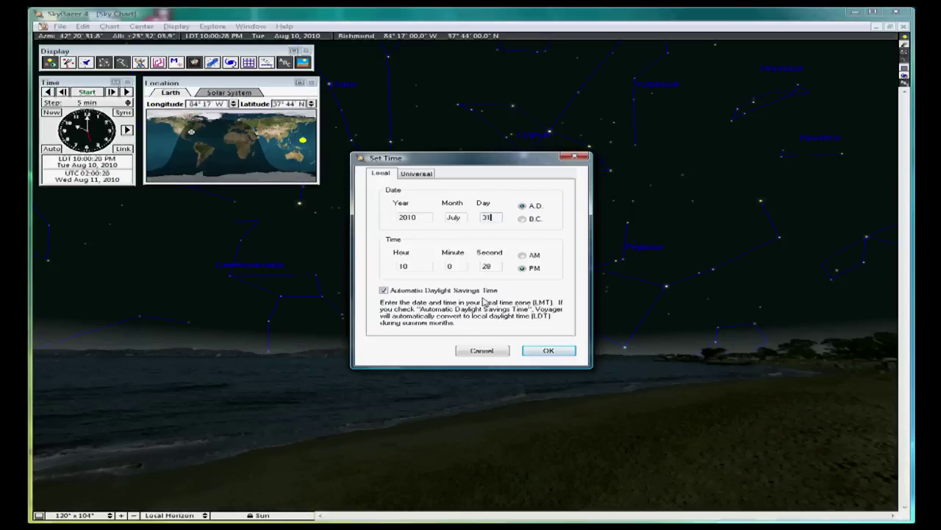
left_click(549, 351)
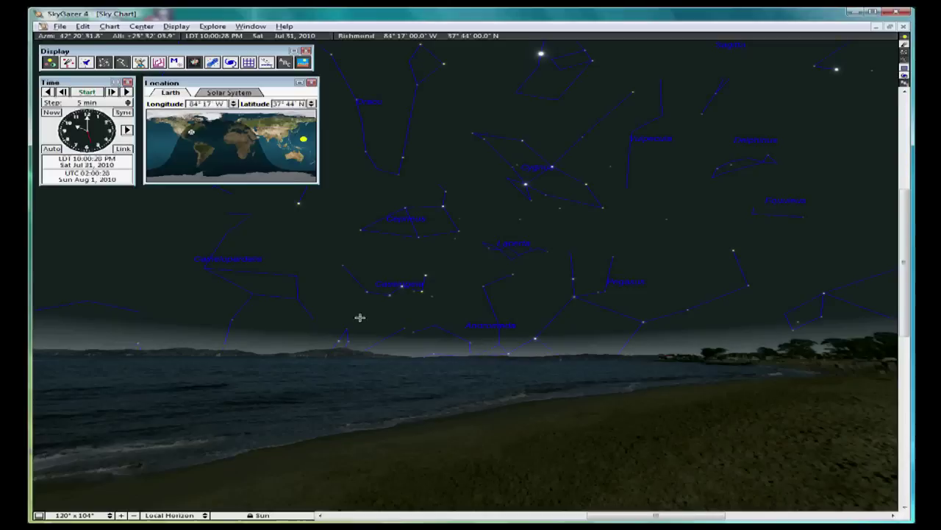
Turn the view around to the southwestern sky so that Saturn, Mars and Venus can be examined above the horizon.
left_click_drag(531, 303, 318, 282)
left_click_drag(580, 290, 429, 294)
left_click_drag(669, 291, 572, 290)
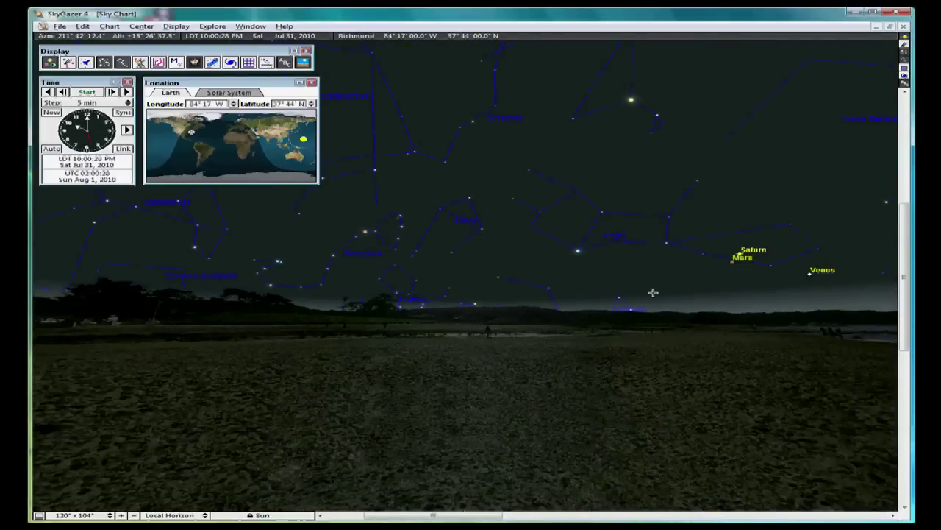
left_click_drag(653, 292, 503, 313)
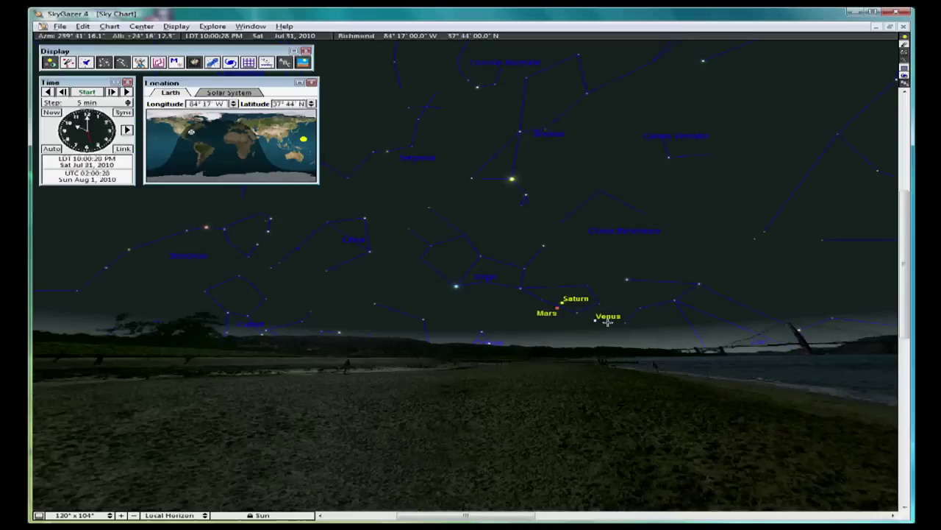
left_click_drag(483, 321, 552, 317)
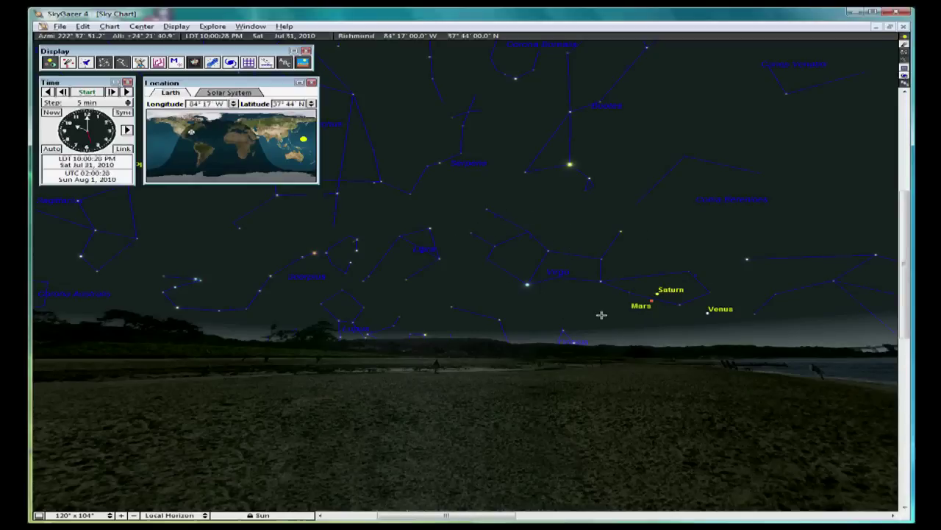
left_click_drag(587, 317, 585, 310)
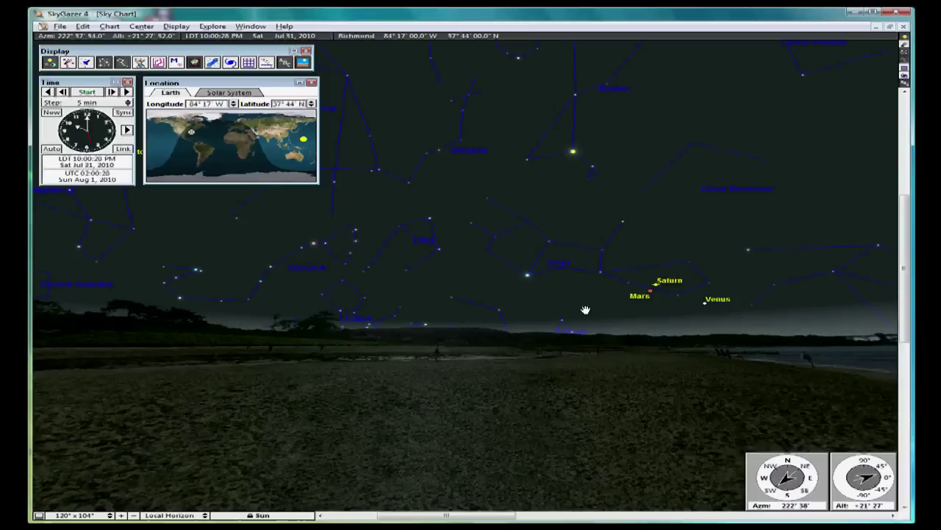
left_click_drag(585, 309, 584, 316)
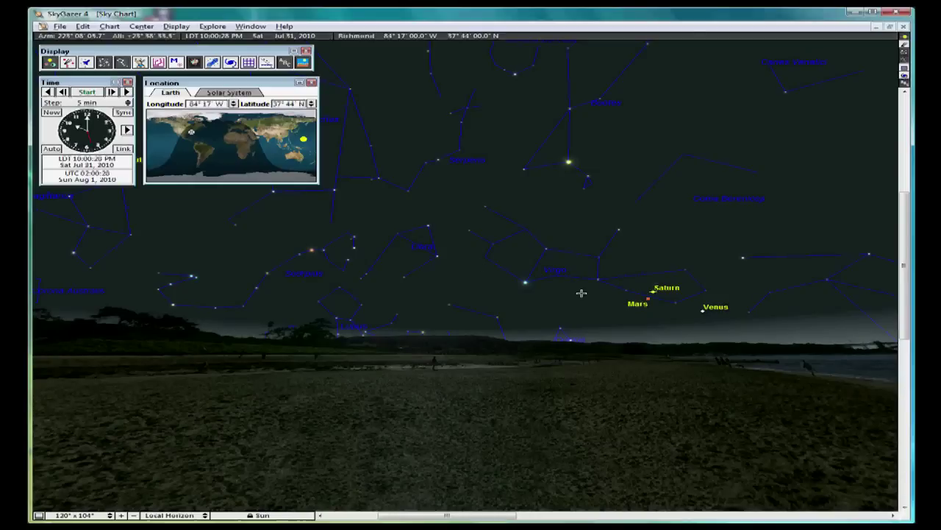
Turn the view to the western sky and point out the stars of Ursa Major.
left_click_drag(584, 306, 366, 293)
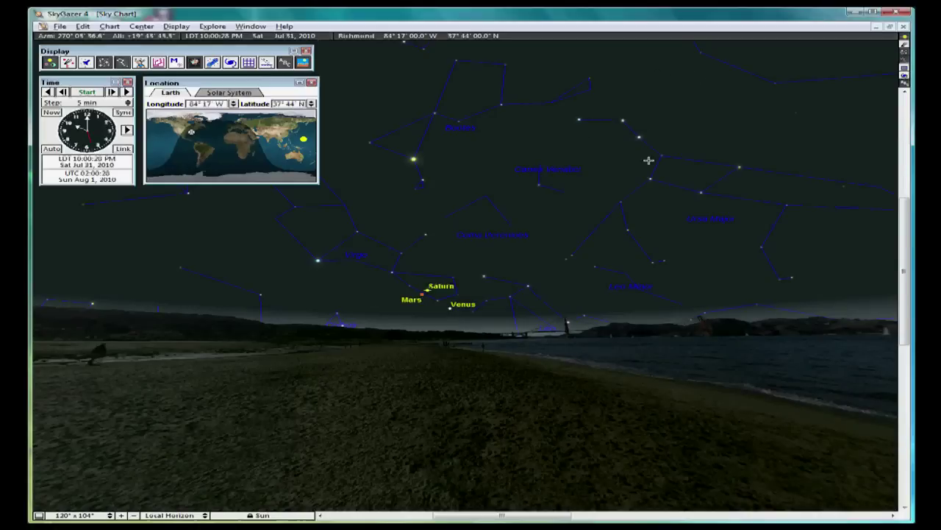
mouse_move(738, 168)
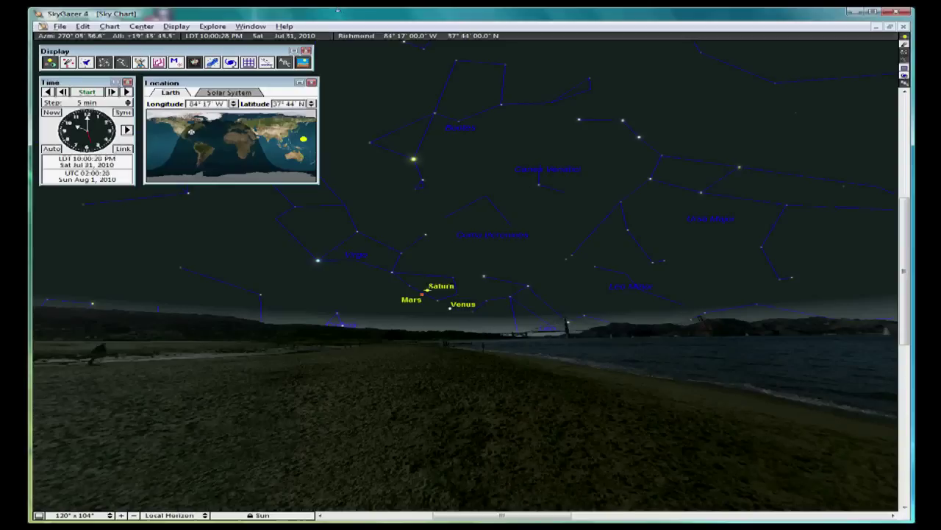
Look for the SkyGazer User's Guide among the help resources.
left_click(284, 26)
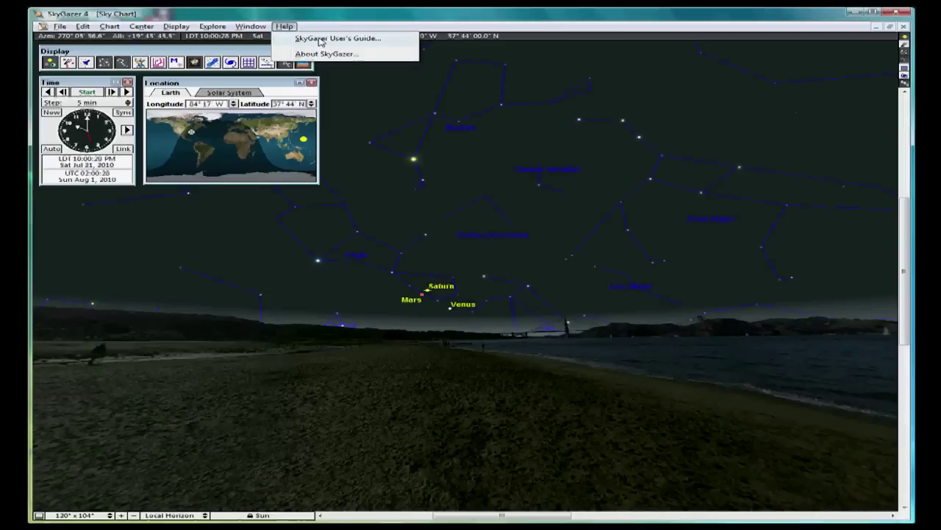